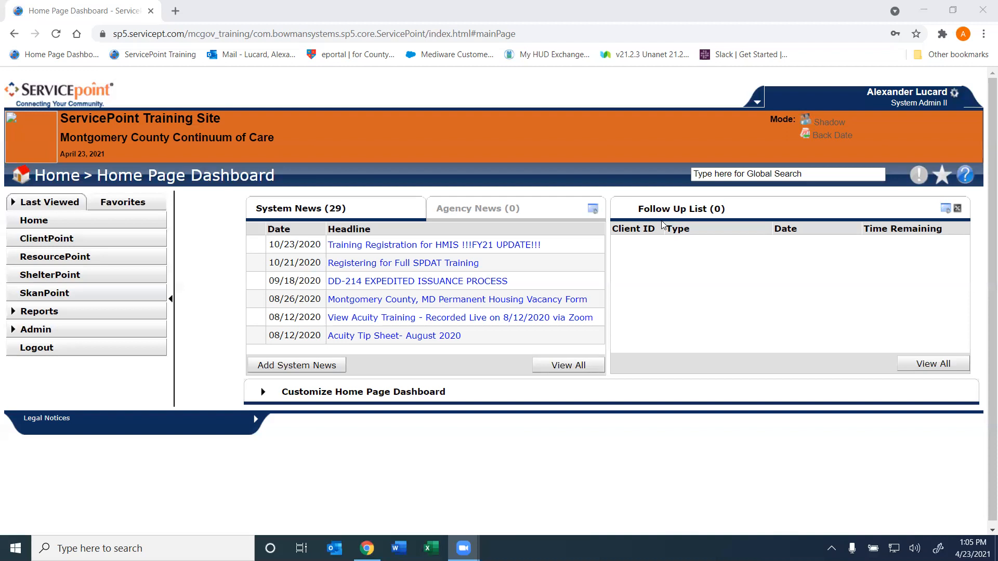
# Search ClientPoint by the family's last name and open the wife's client profile without setting a back date.
pyautogui.click(84, 243)
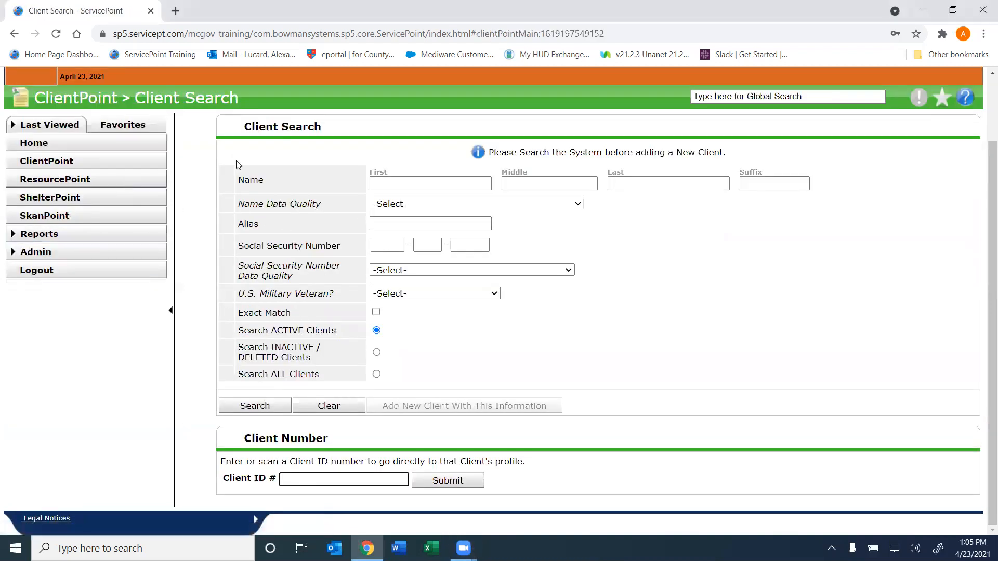
pyautogui.click(668, 183)
pyautogui.write('jETS')
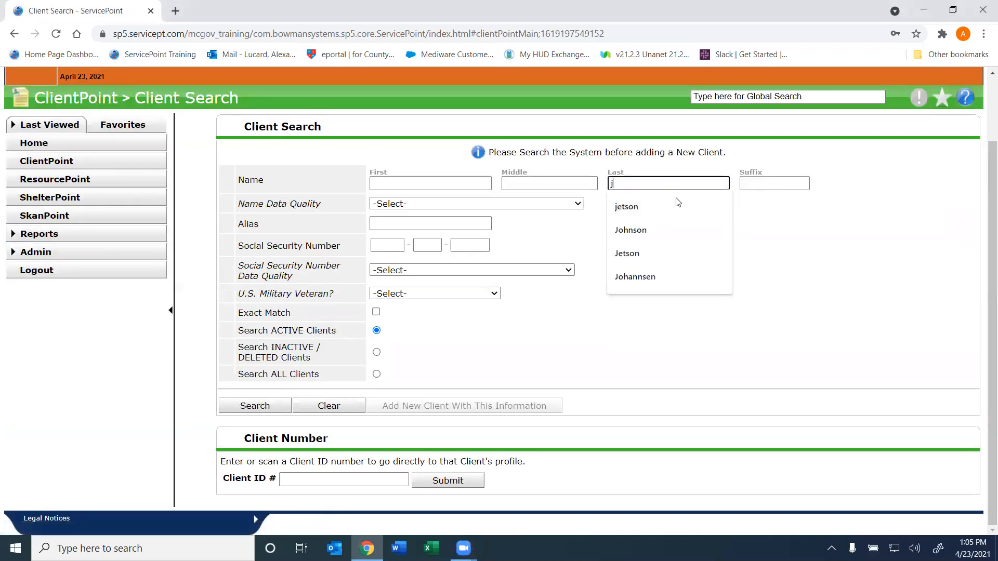
pyautogui.press('BackSpace')
pyautogui.press('BackSpace')
pyautogui.press('BackSpace')
pyautogui.write('etson')
pyautogui.press('Return')
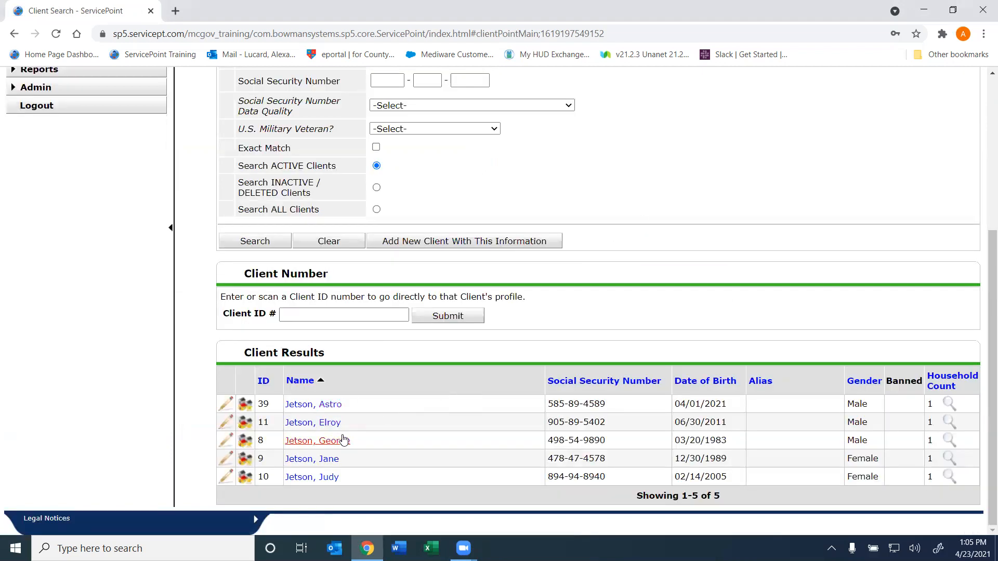
pyautogui.click(327, 460)
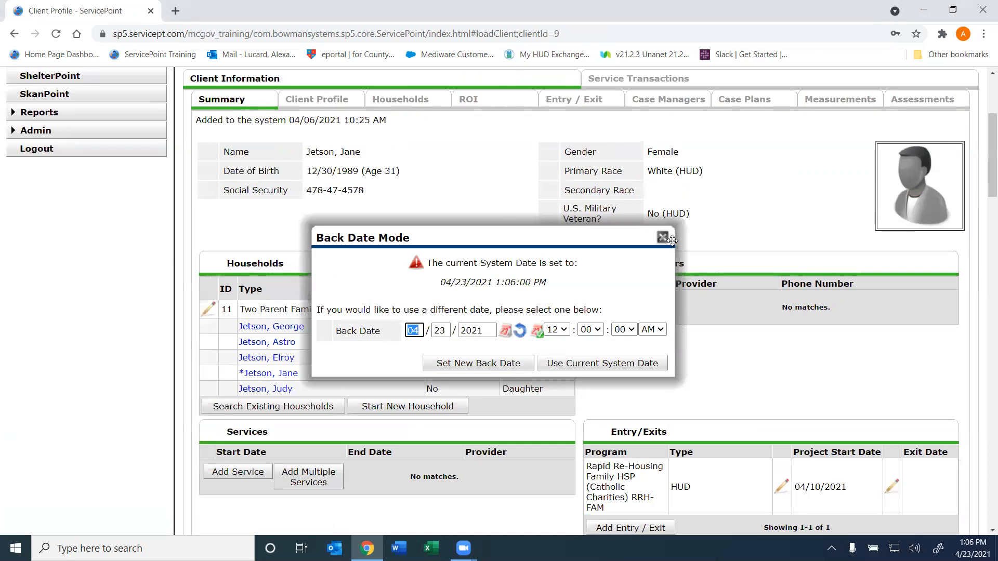
pyautogui.click(662, 238)
# Open the client's Rapid Re-Housing Family HSP (Catholic Charities) RRH-FAM entry for editing, keeping the selected household members and project start date.
pyautogui.moveTo(991, 178); pyautogui.dragTo(991, 223)
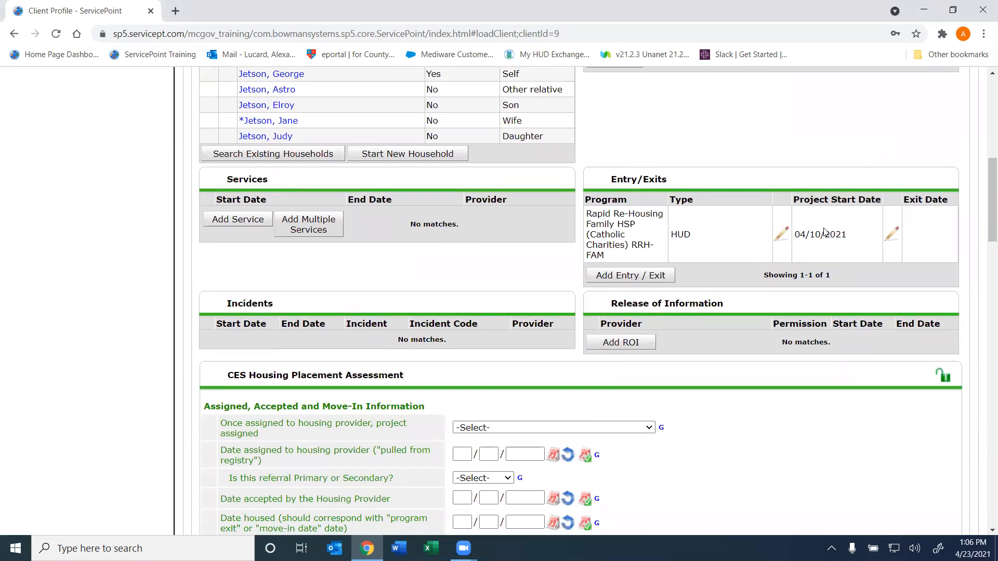
pyautogui.rightClick(782, 239)
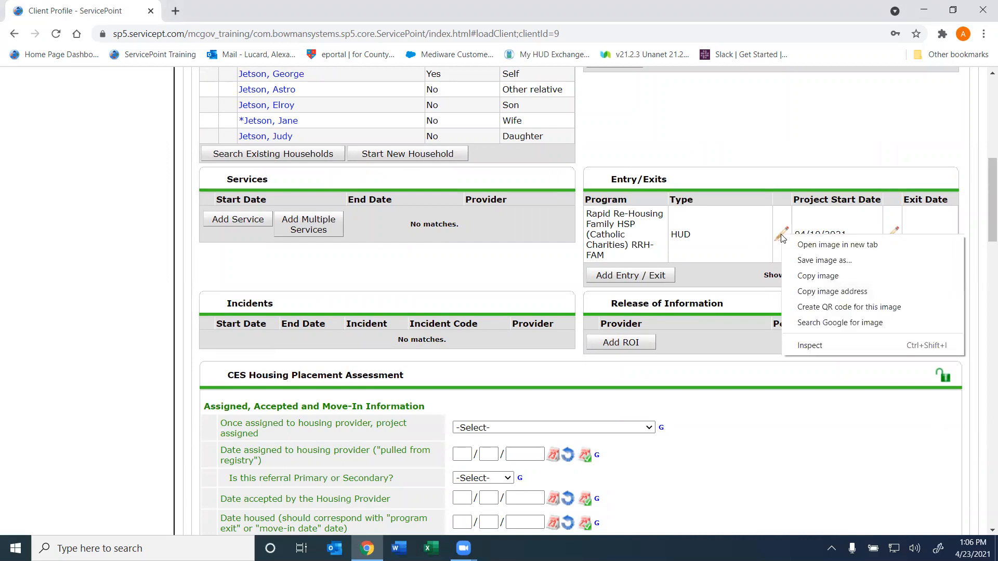
pyautogui.click(782, 234)
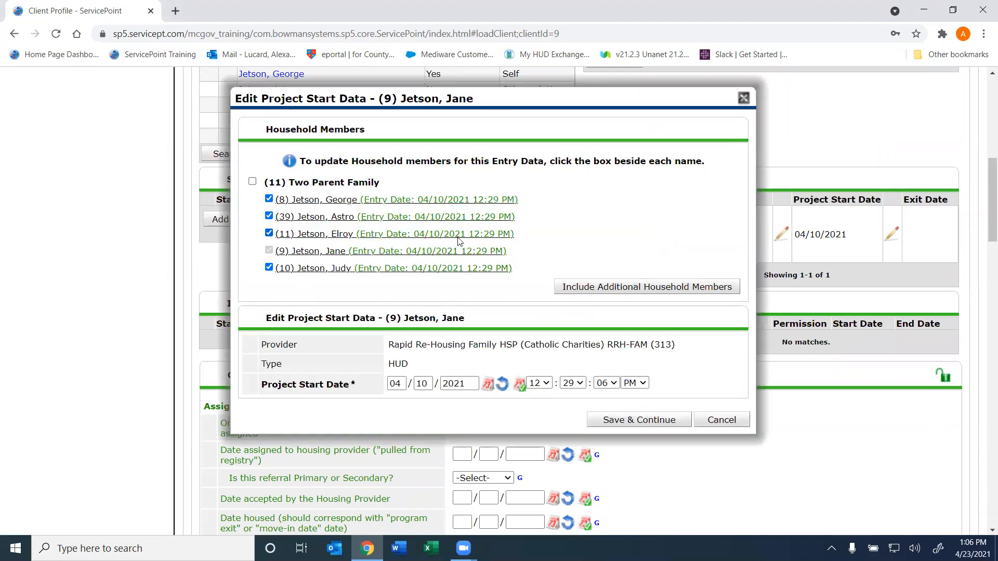
pyautogui.click(602, 419)
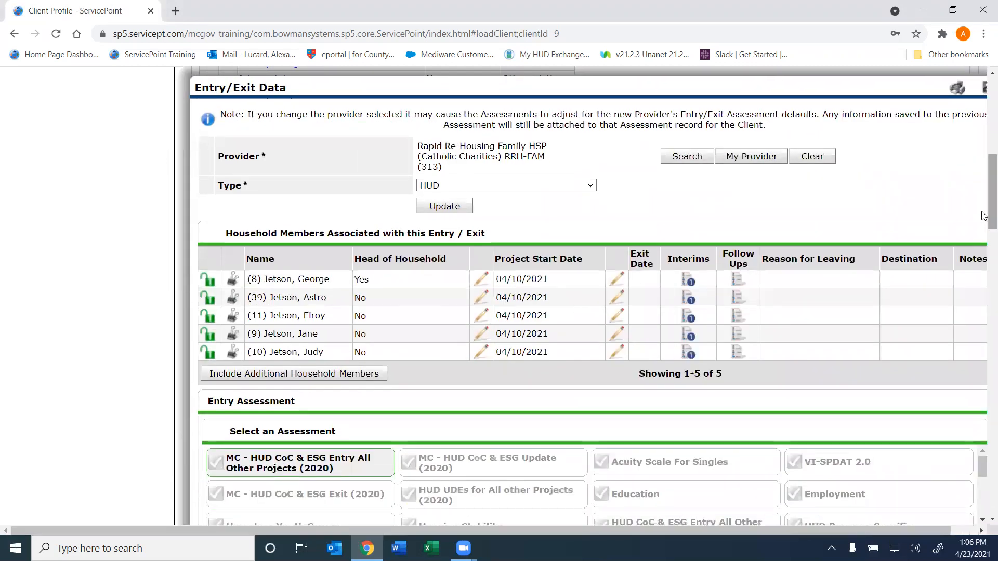
# Answer Yes (HUD) to whether the client has a disabling condition in the MC - HUD CoC & ESG Entry All Other Projects (2020) assessment.
pyautogui.scroll(-4, 983, 231)
pyautogui.scroll(-5, 984, 252)
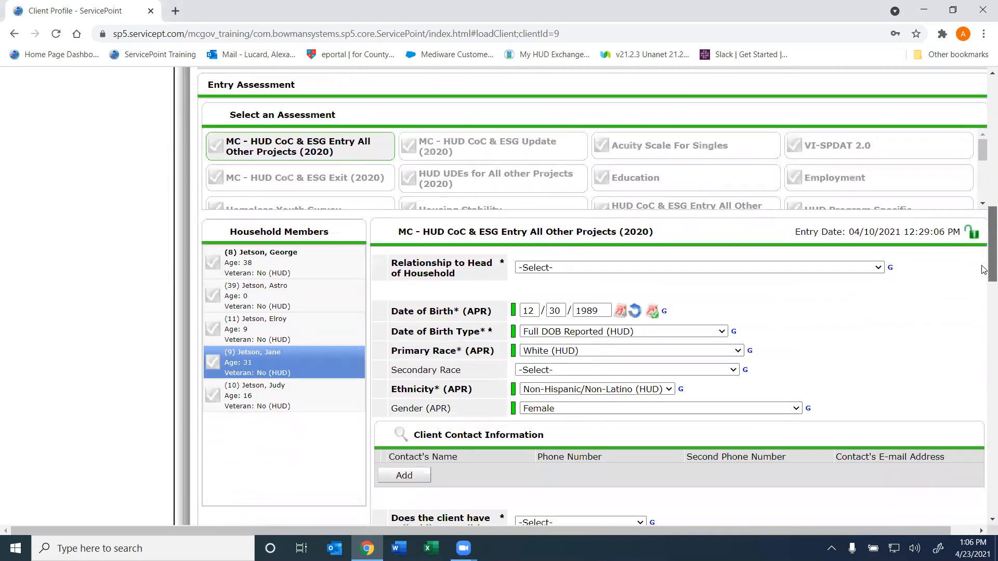
pyautogui.scroll(-1, 983, 284)
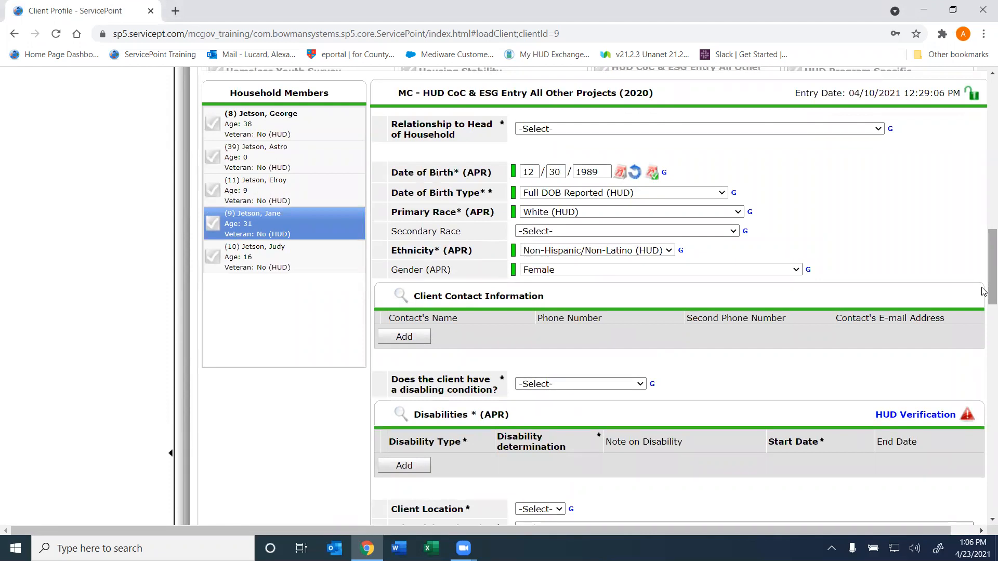
pyautogui.scroll(-2, 983, 291)
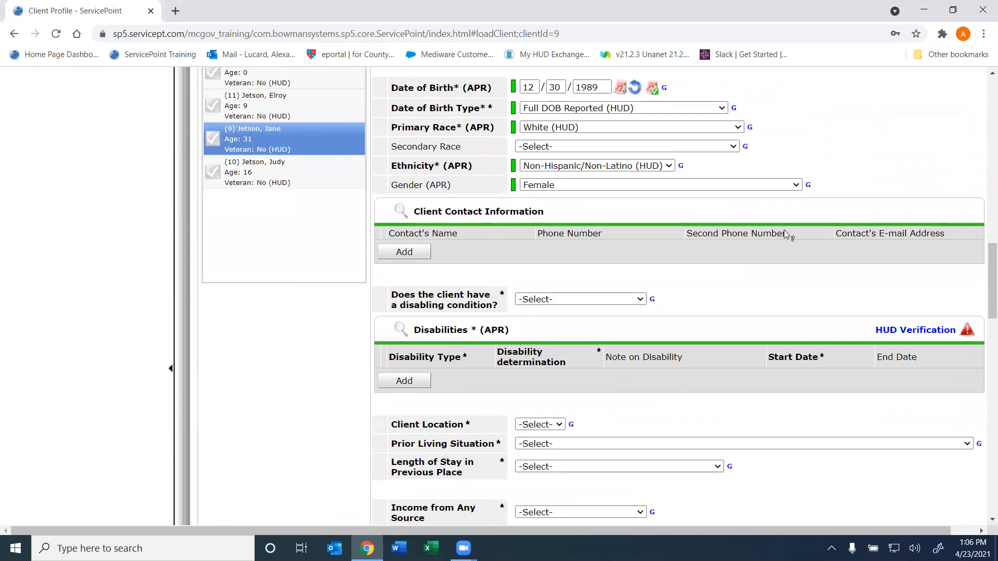
pyautogui.rightClick(609, 303)
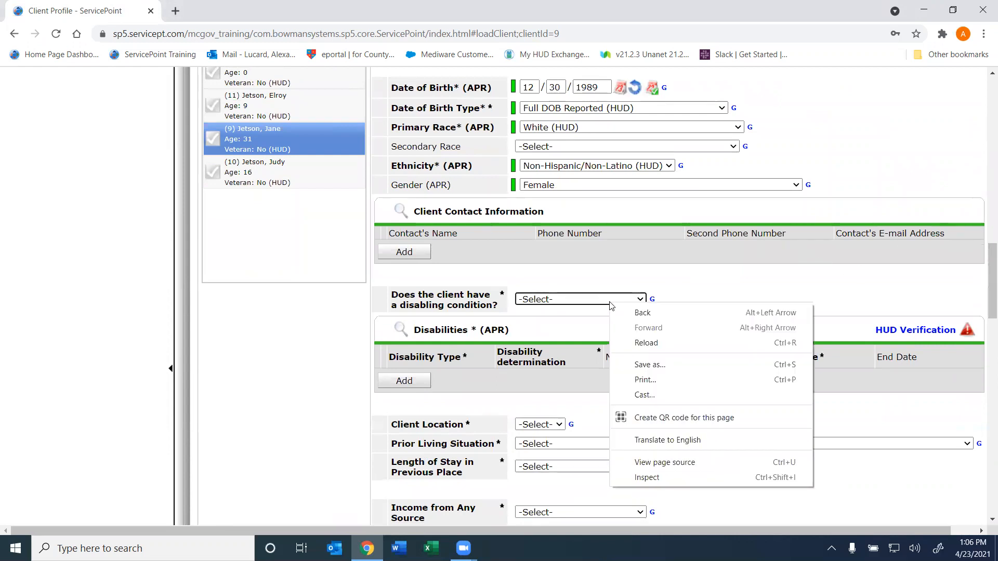
pyautogui.click(581, 298)
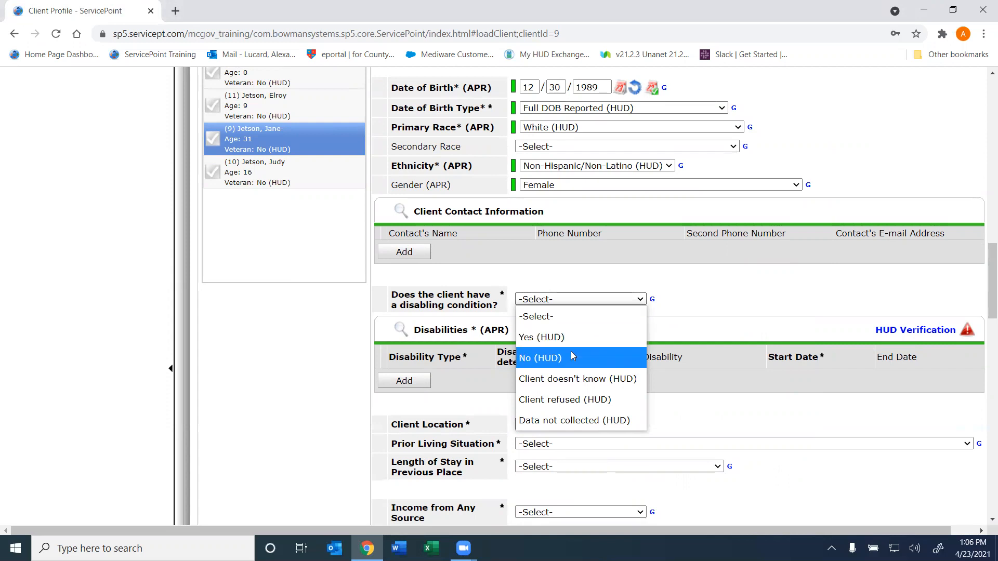
pyautogui.click(749, 312)
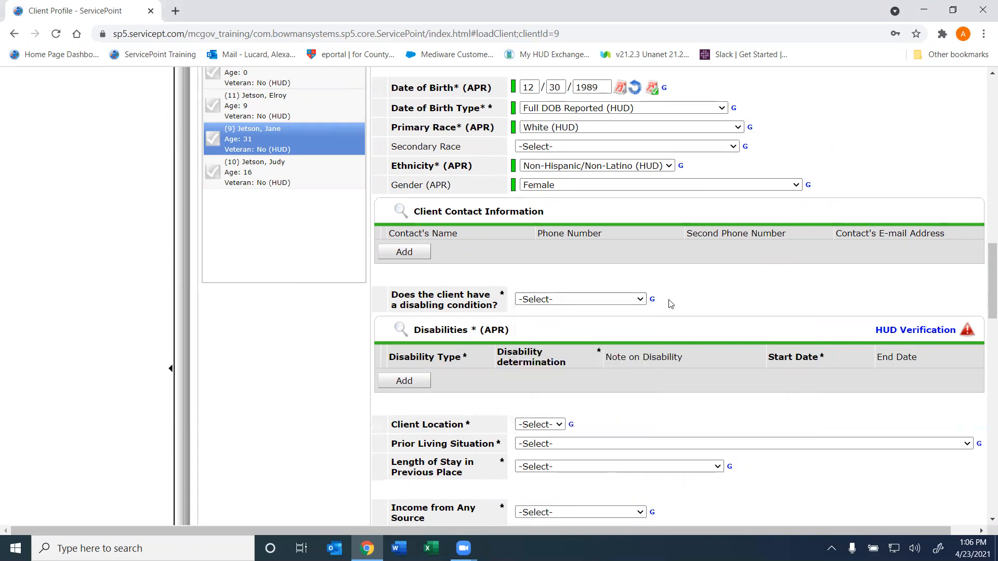
pyautogui.click(640, 301)
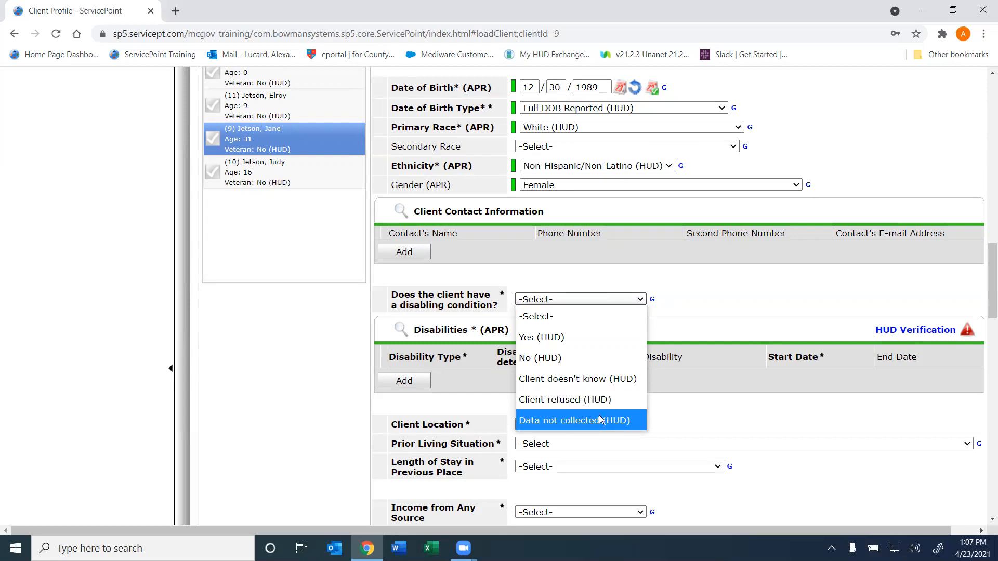
pyautogui.click(778, 285)
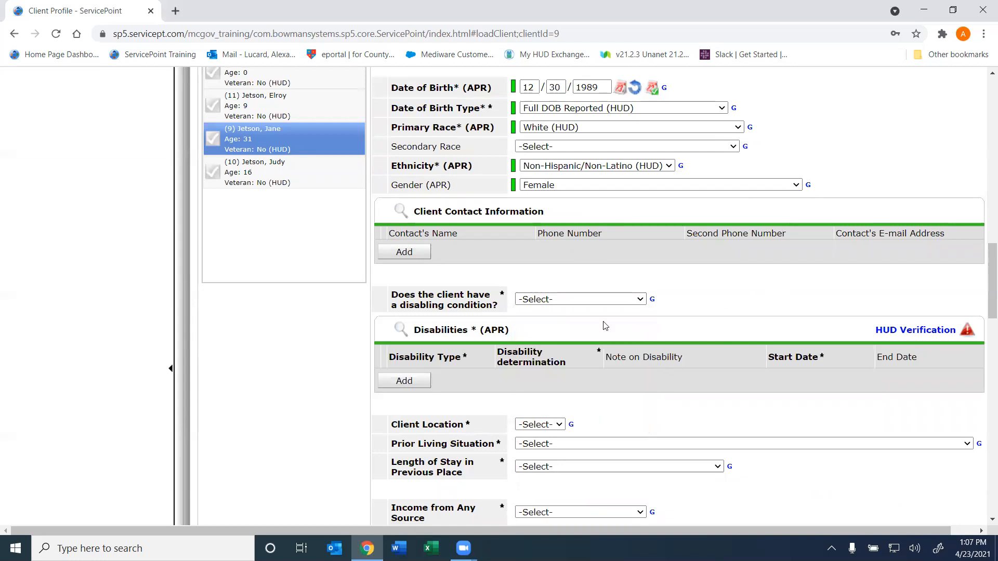
pyautogui.click(572, 299)
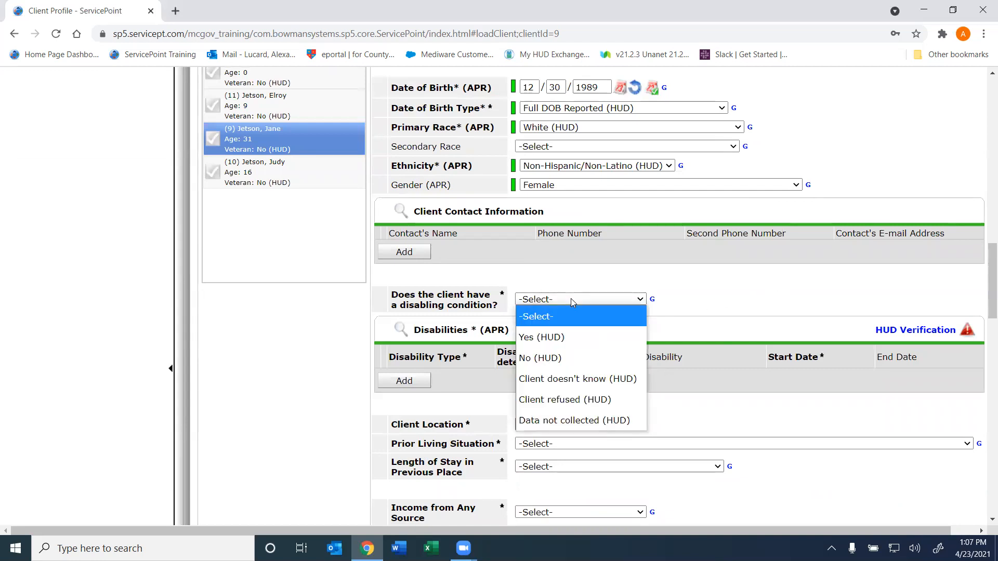
pyautogui.click(544, 337)
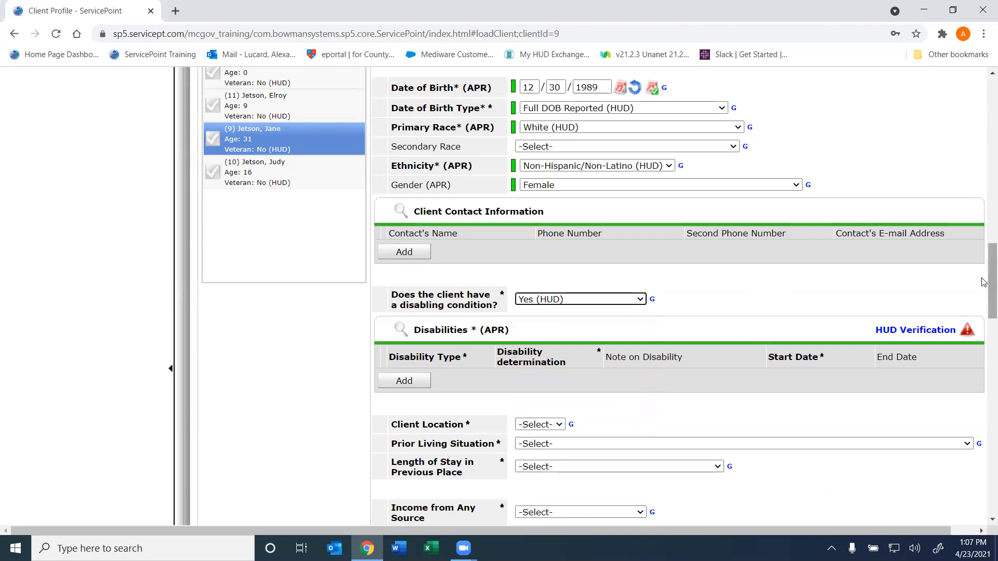
pyautogui.scroll(-1, 983, 297)
pyautogui.scroll(3, 983, 296)
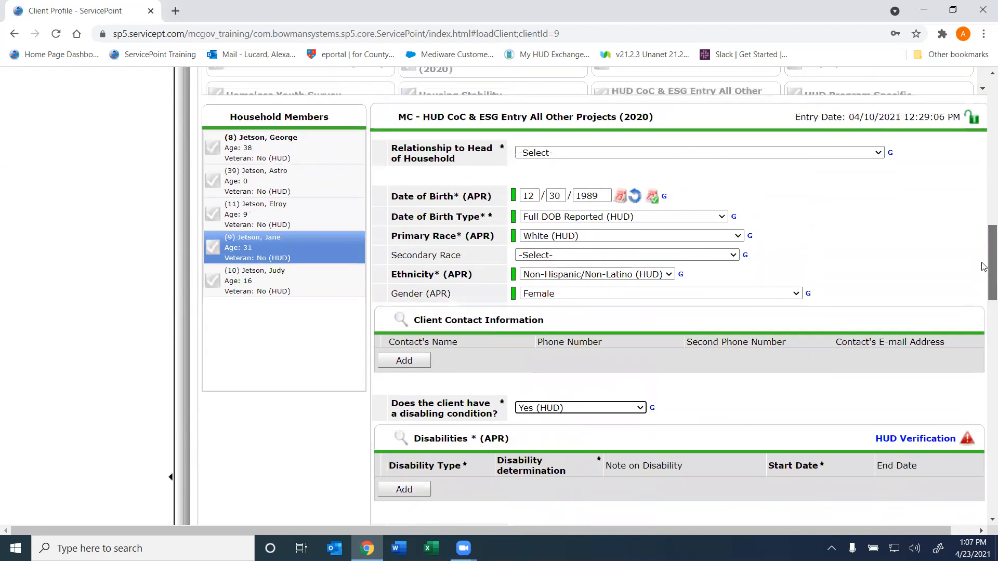
pyautogui.scroll(-2, 984, 294)
pyautogui.scroll(-1, 984, 295)
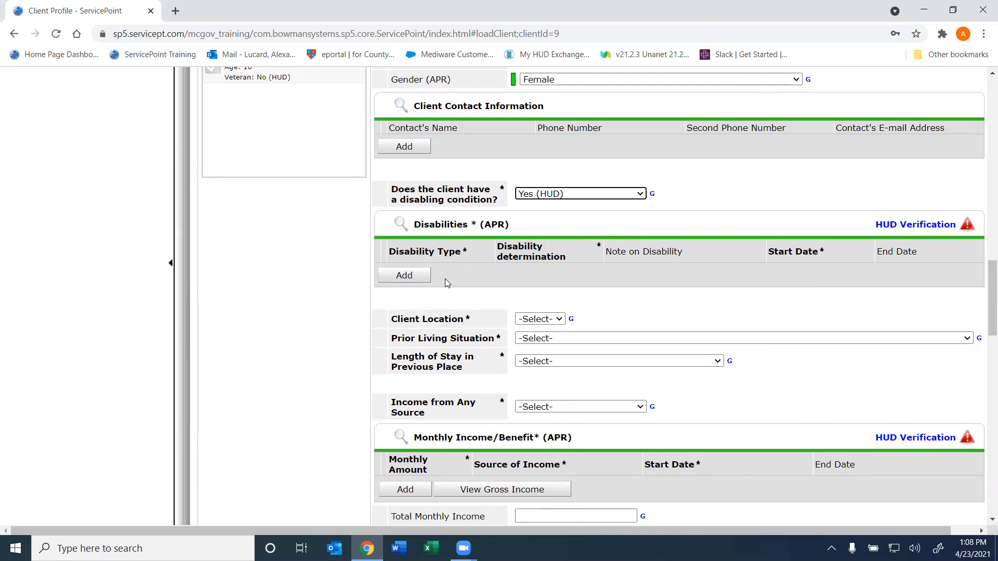
pyautogui.rightClick(404, 277)
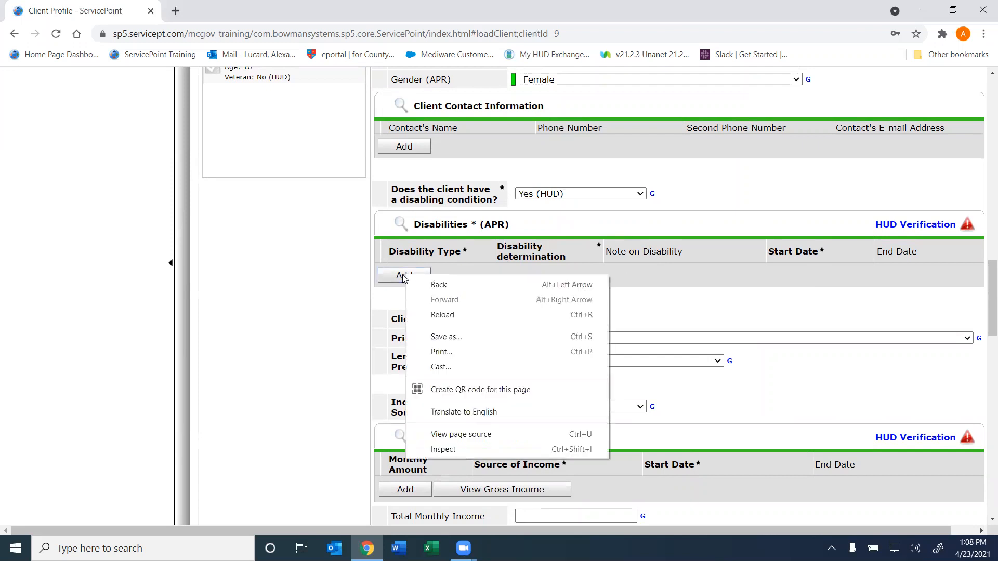
pyautogui.click(404, 275)
pyautogui.click(413, 157)
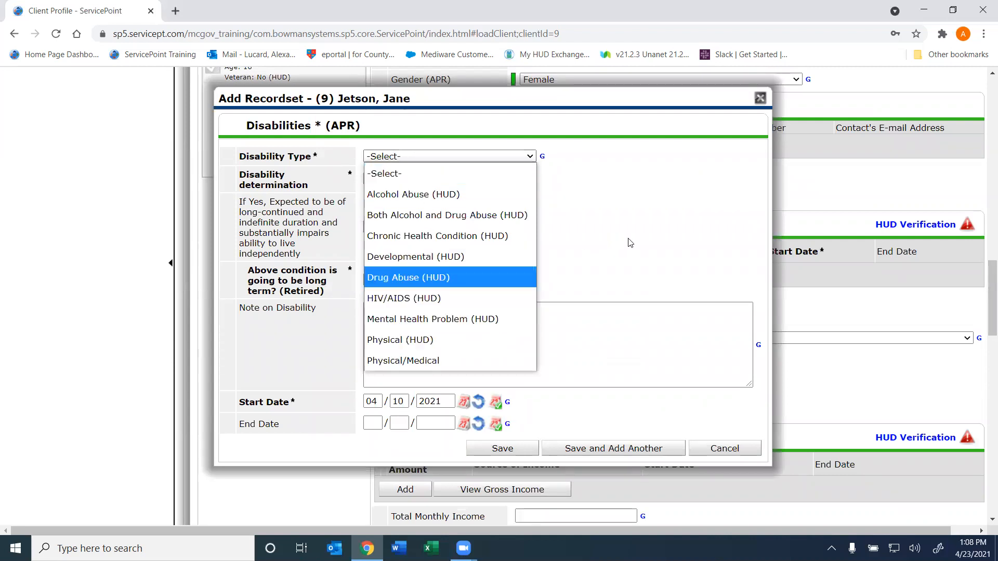
pyautogui.rightClick(641, 226)
pyautogui.click(531, 227)
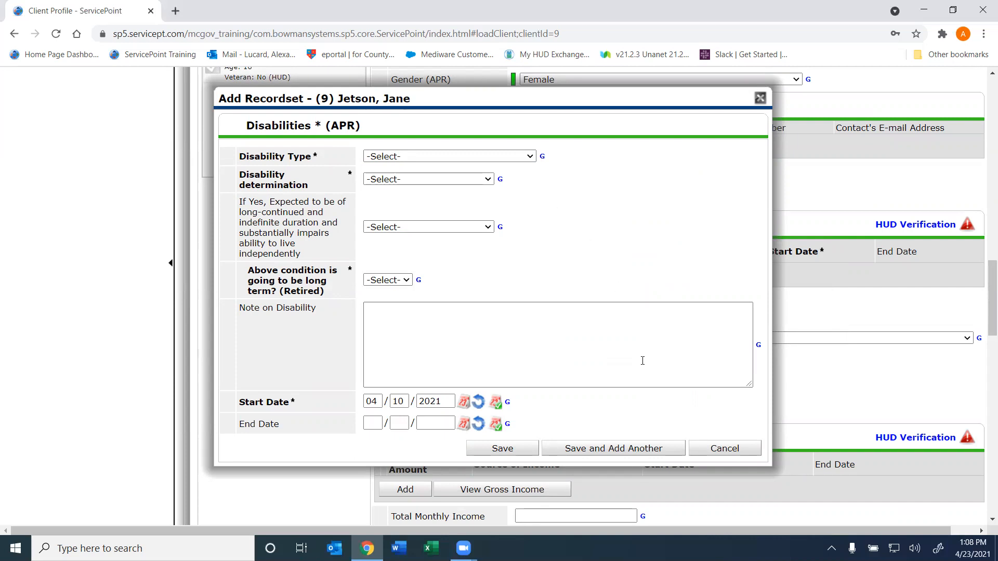
pyautogui.click(528, 156)
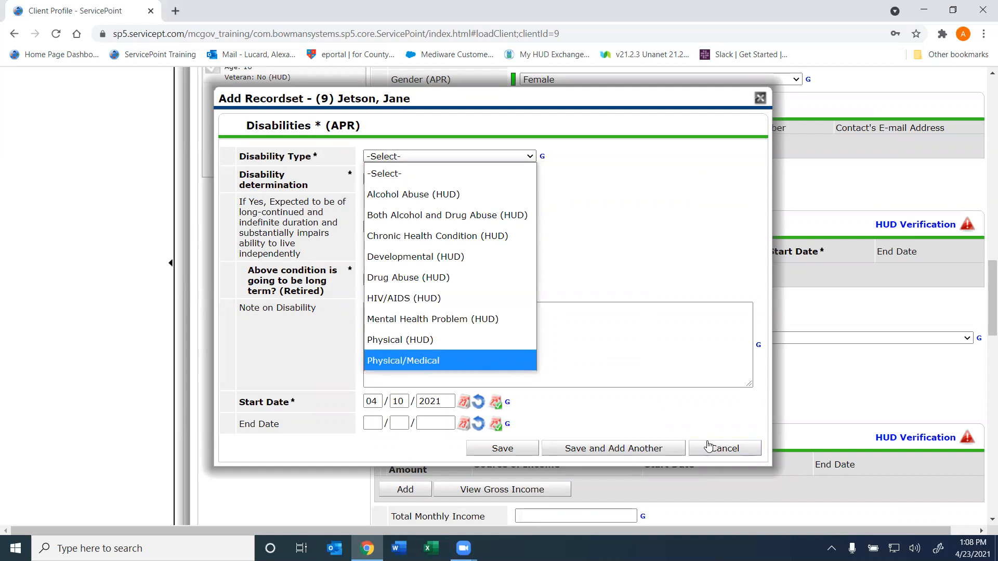
pyautogui.rightClick(708, 444)
pyautogui.click(684, 450)
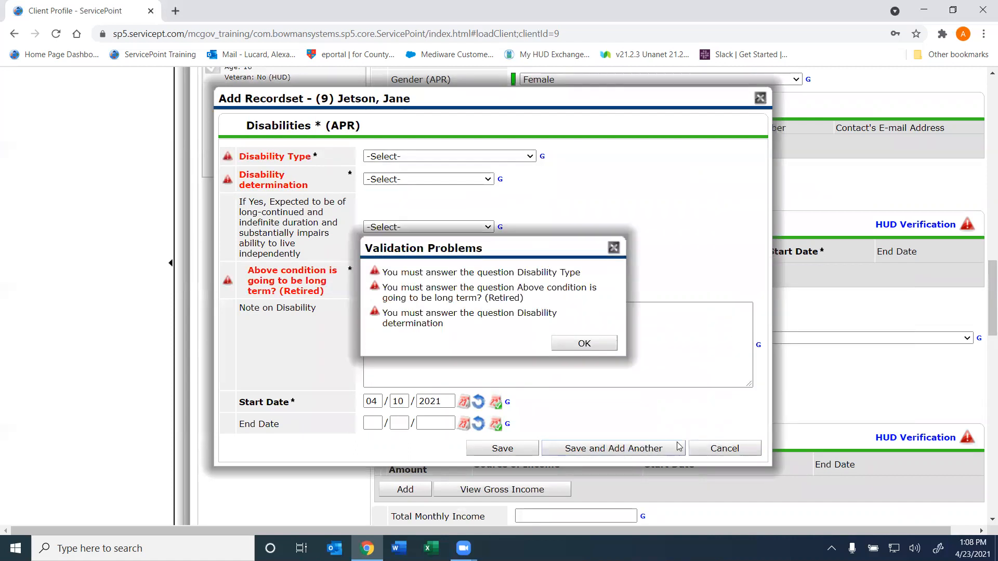
pyautogui.click(584, 345)
pyautogui.click(724, 449)
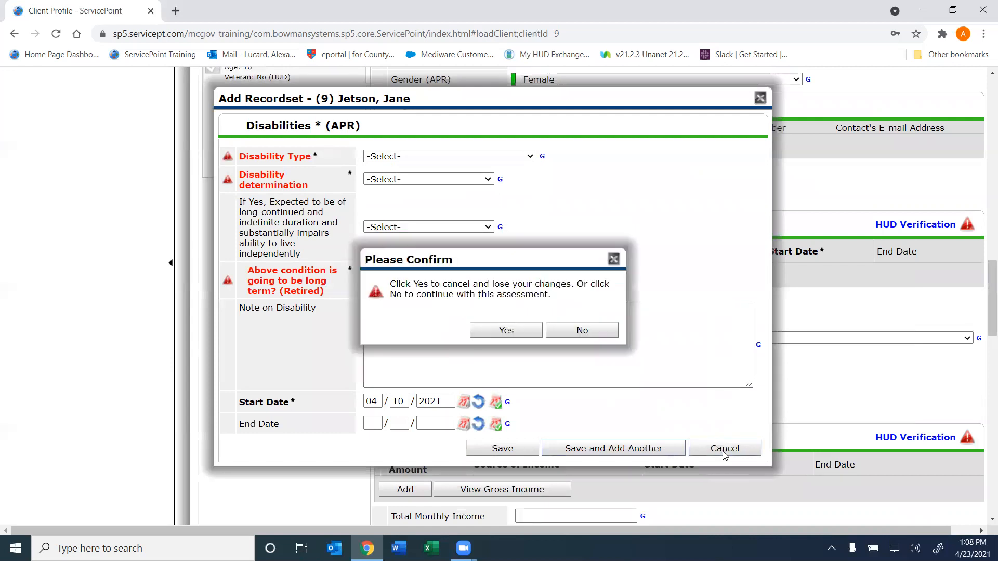
pyautogui.click(534, 340)
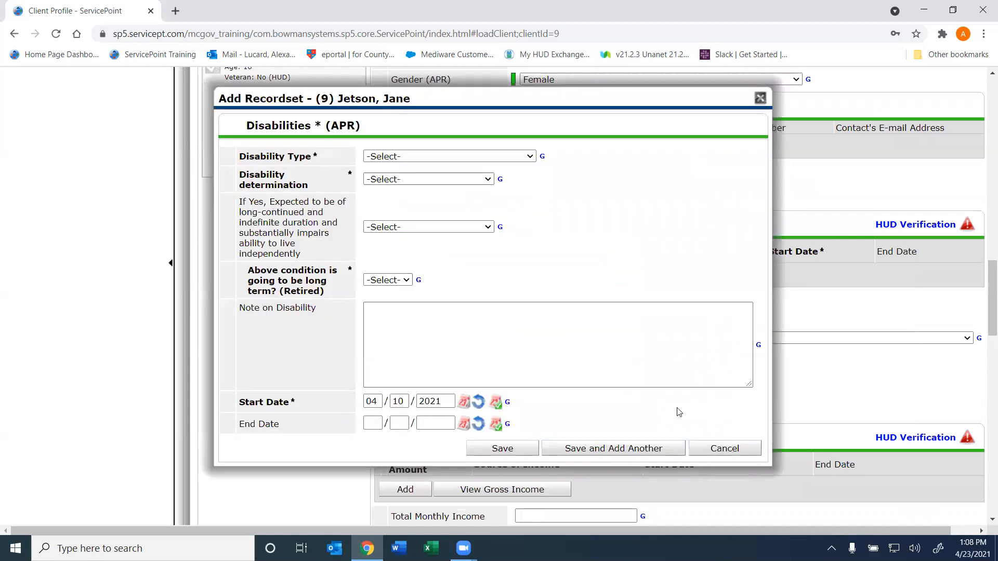
pyautogui.click(708, 444)
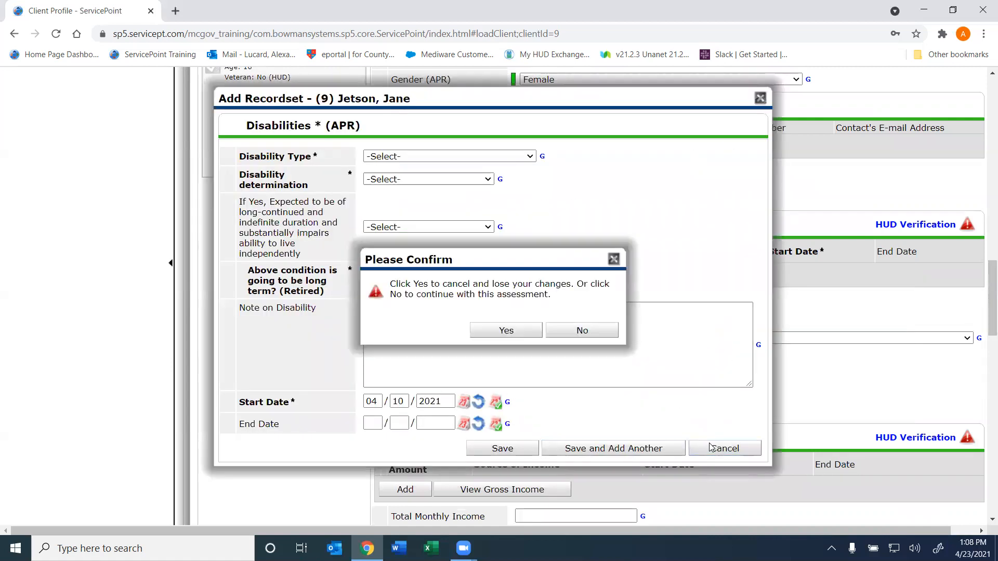
pyautogui.click(507, 332)
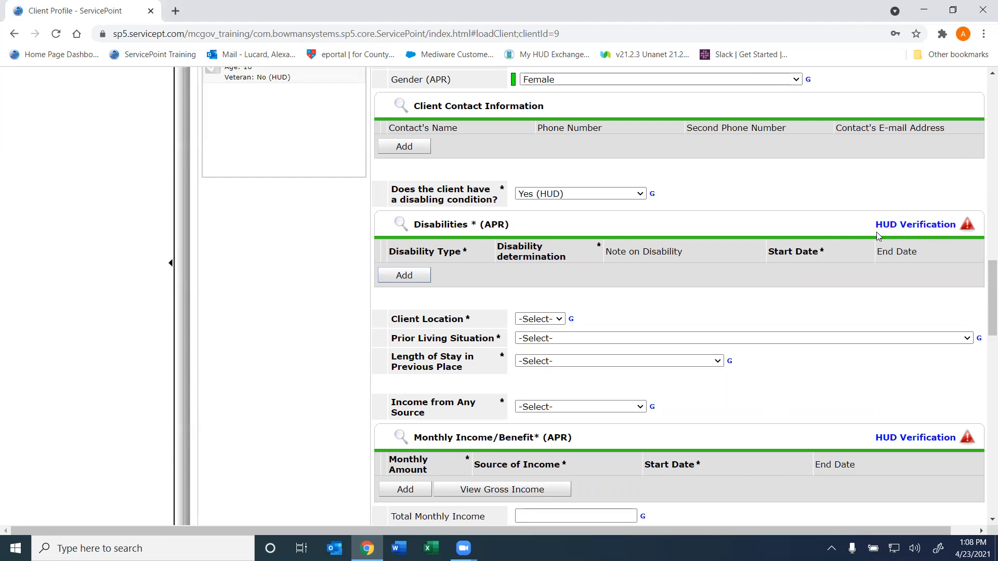
# In the HUD Verification for Disabilities, set all incomplete disability types to No (HUD), and Drug Abuse (HUD) to Yes (HUD).
pyautogui.click(897, 227)
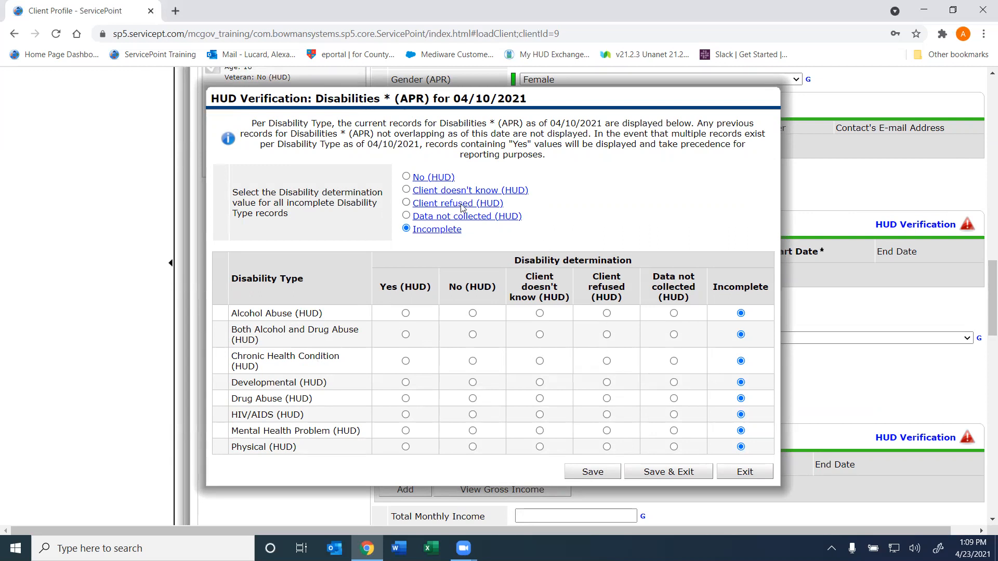
pyautogui.click(407, 177)
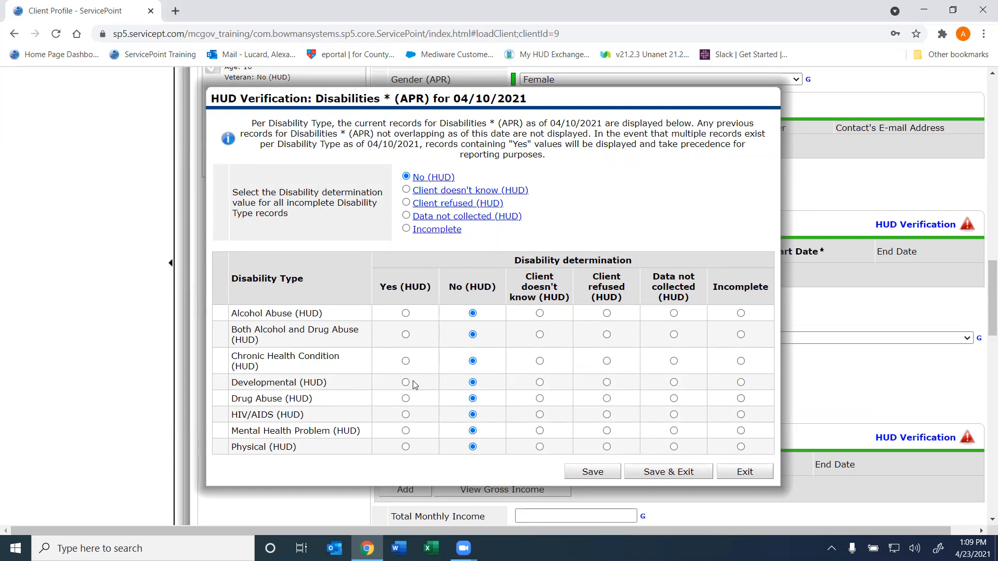
pyautogui.click(406, 398)
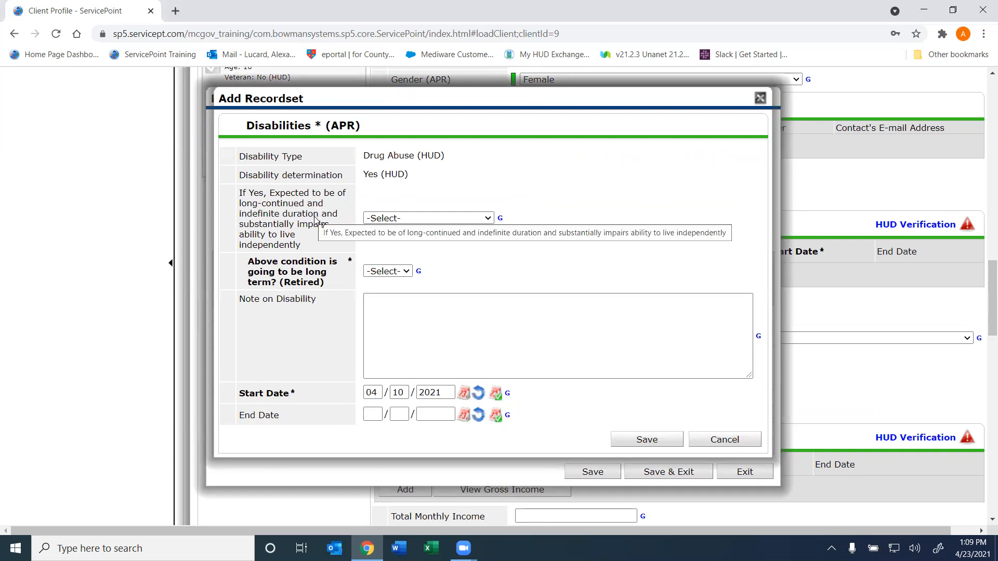
# For Drug Abuse (HUD), answer Yes (HUD) to long-continued duration impairing independent living and Yes to the retired long-term condition question.
pyautogui.click(377, 218)
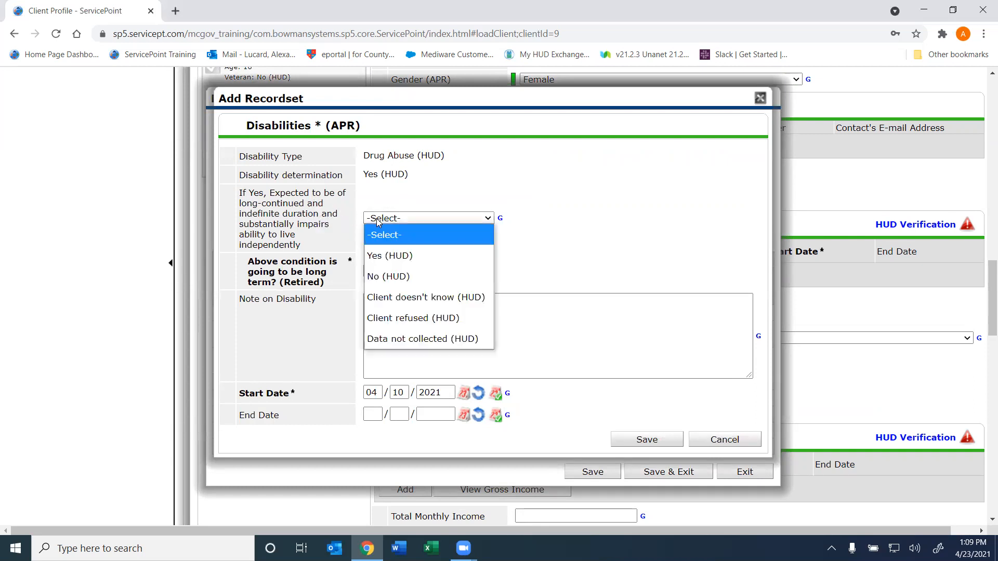
pyautogui.click(379, 256)
pyautogui.click(383, 271)
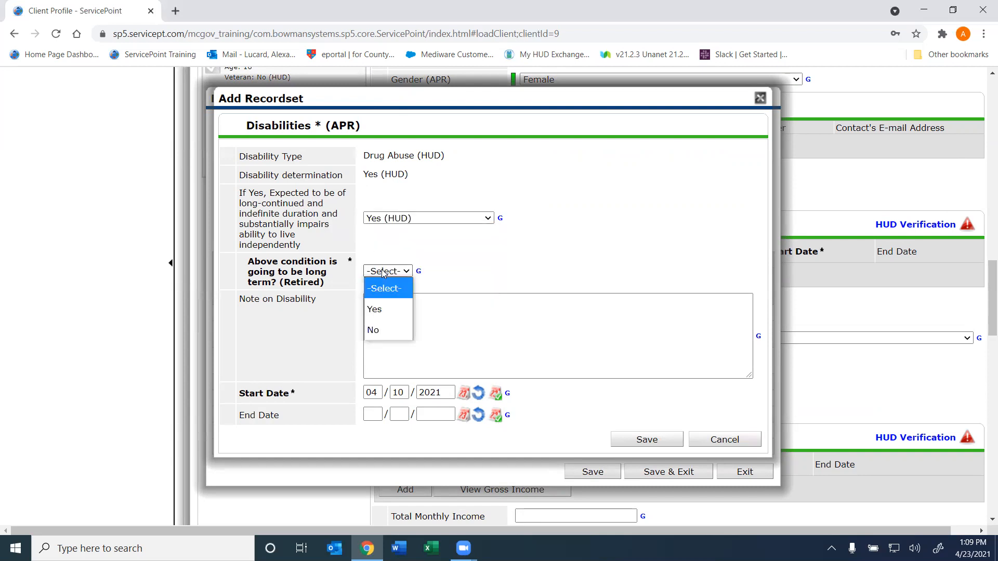
pyautogui.click(377, 307)
# Add the disability note "Client has a severe addiction to heroin.", save the Drug Abuse record, and save and exit the HUD Verification.
pyautogui.click(397, 316)
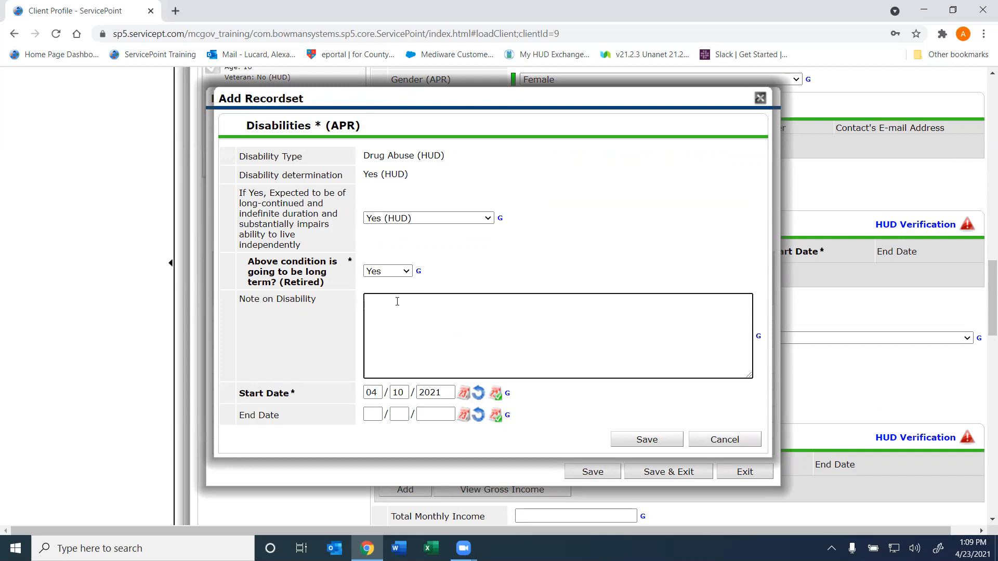
pyautogui.write('Client has a severe addiction to')
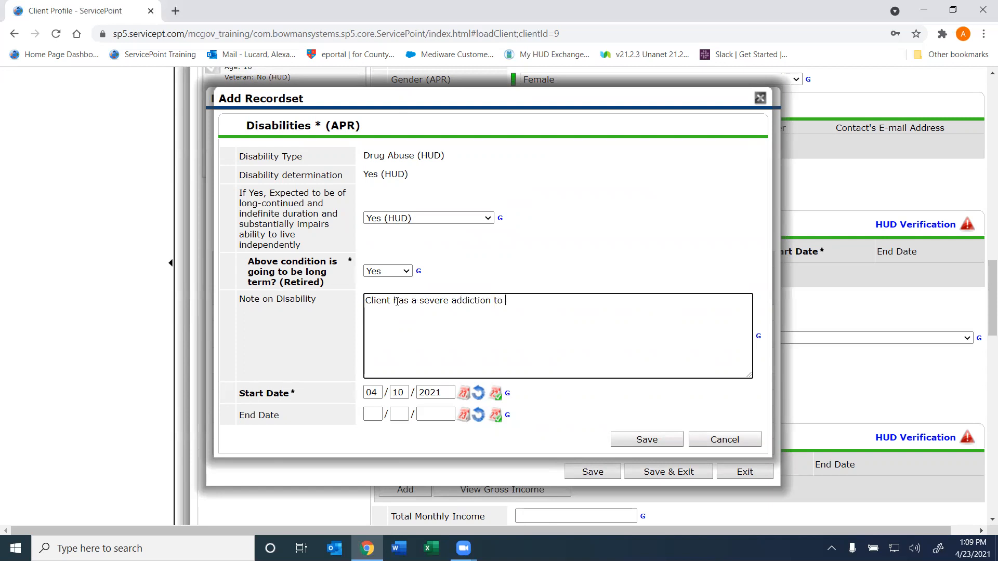
pyautogui.write('heroin.')
pyautogui.scroll(15, 983, 285)
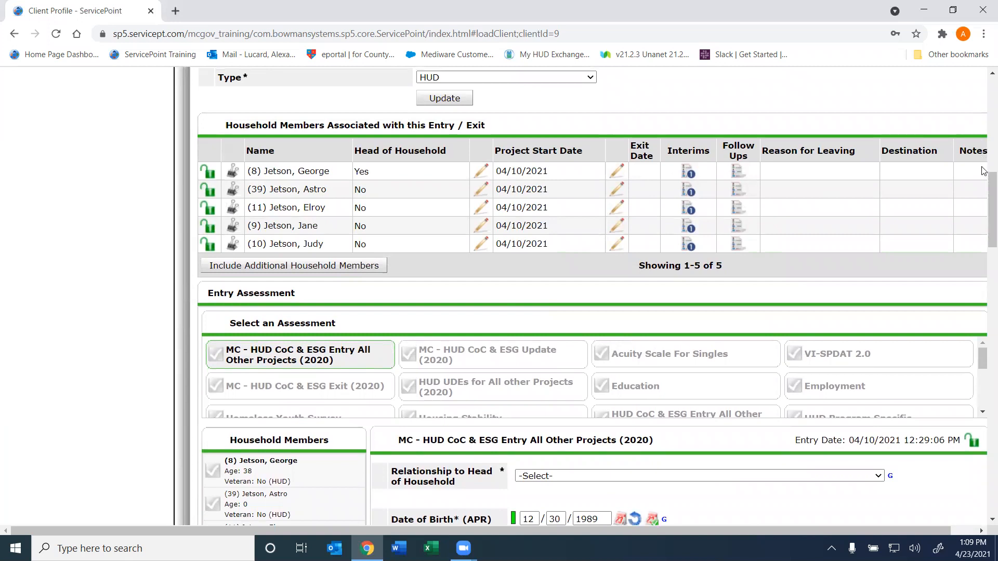
pyautogui.scroll(-13, 983, 200)
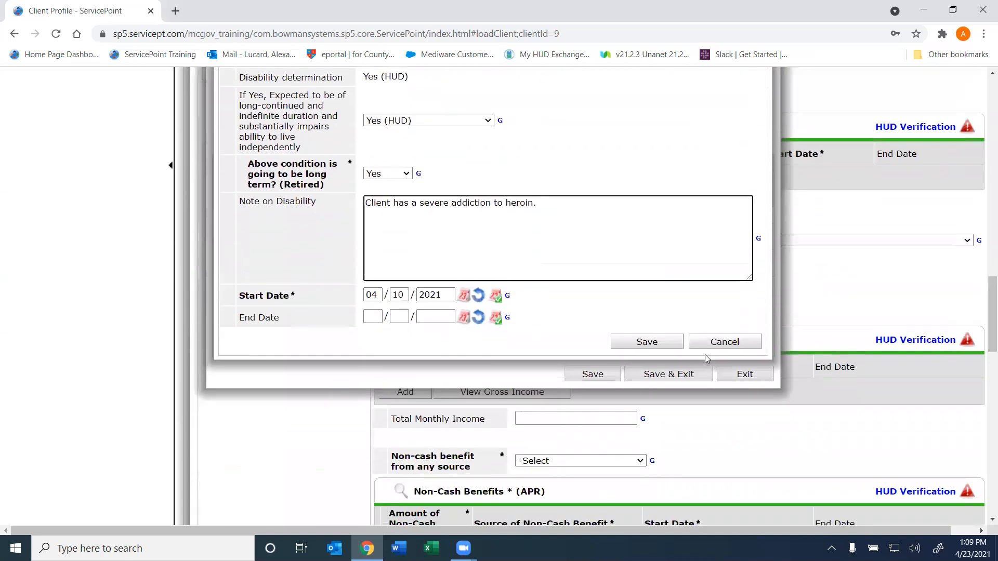
pyautogui.click(644, 344)
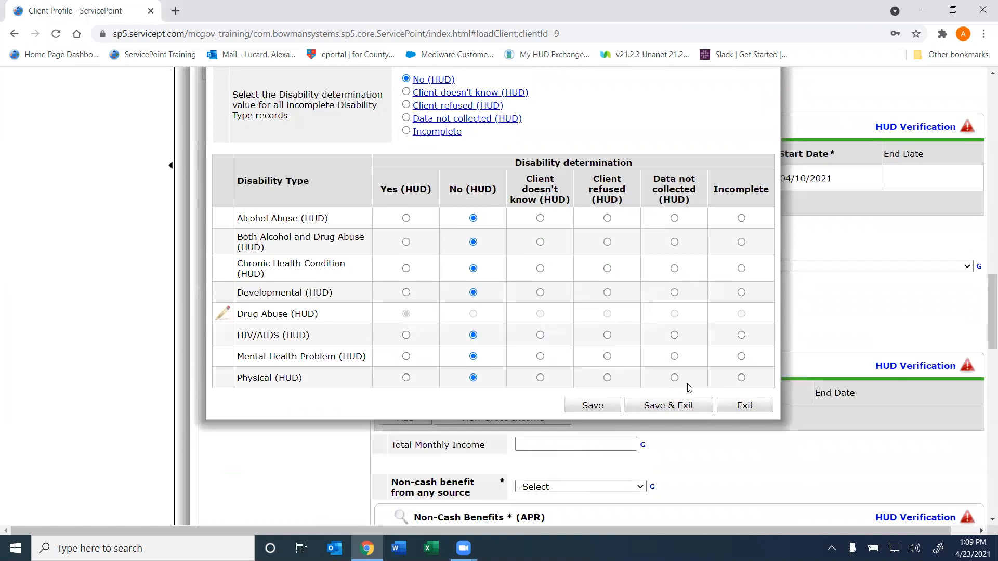
pyautogui.click(673, 406)
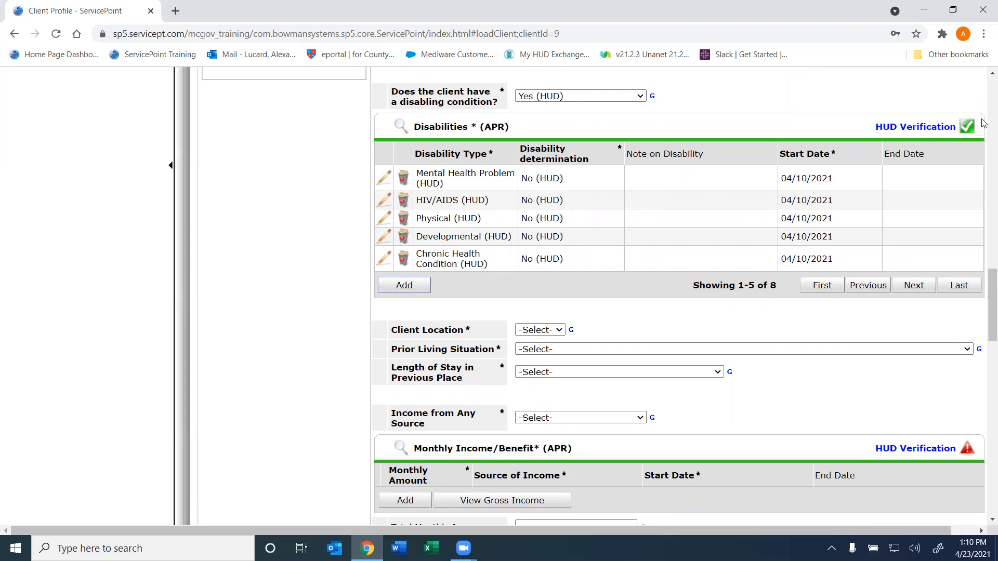
pyautogui.rightClick(982, 283)
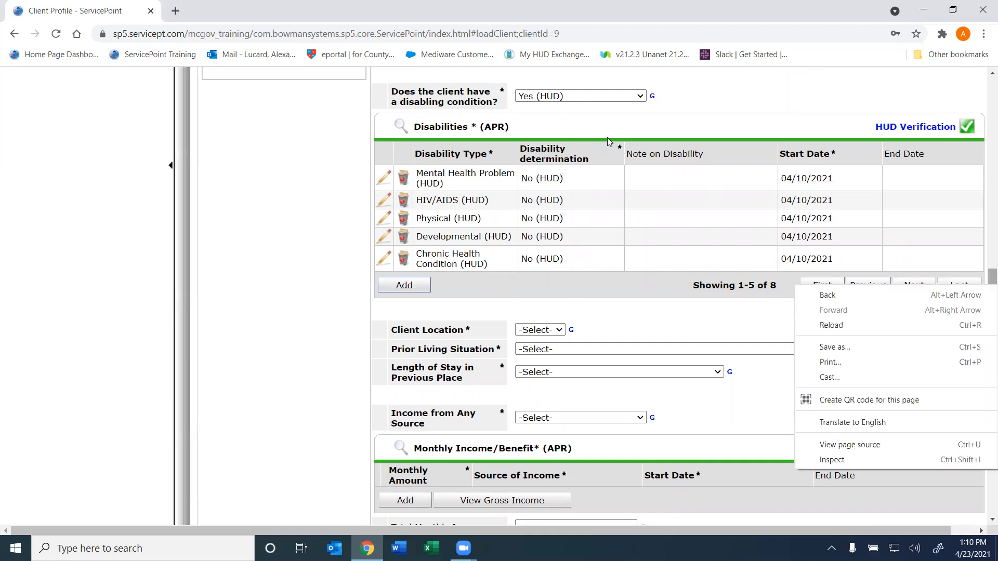
pyautogui.click(656, 119)
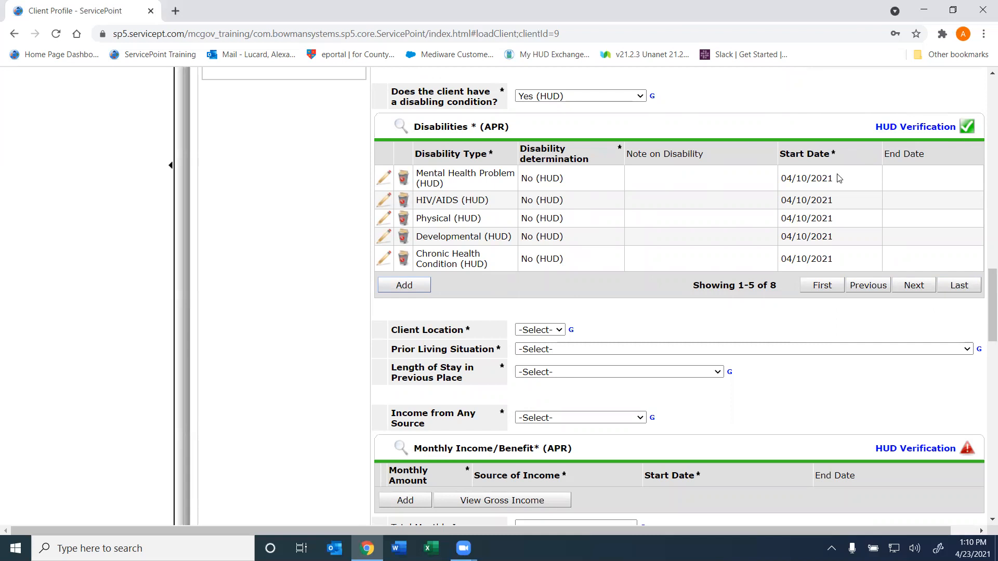
pyautogui.scroll(-5, 837, 179)
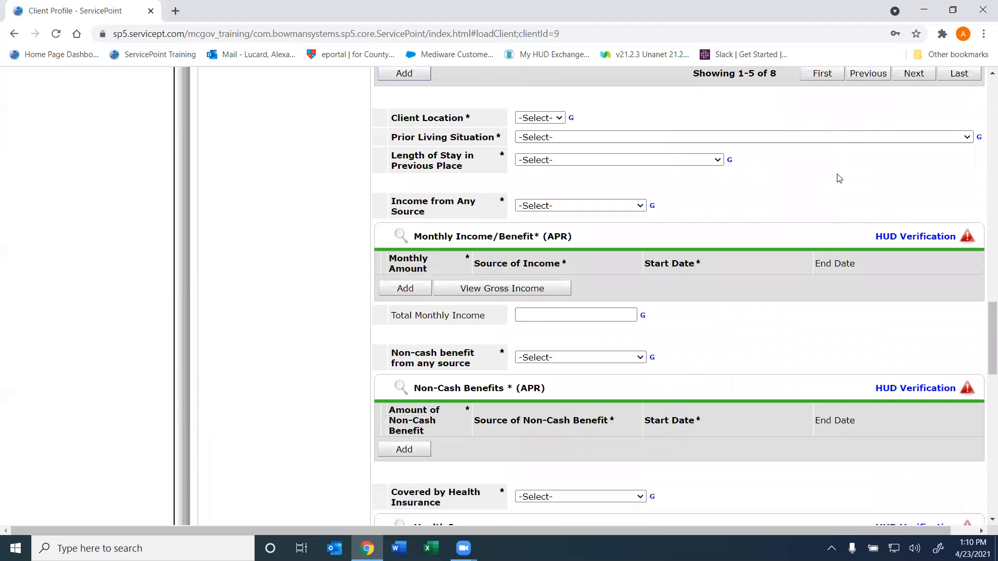
pyautogui.scroll(-3, 837, 174)
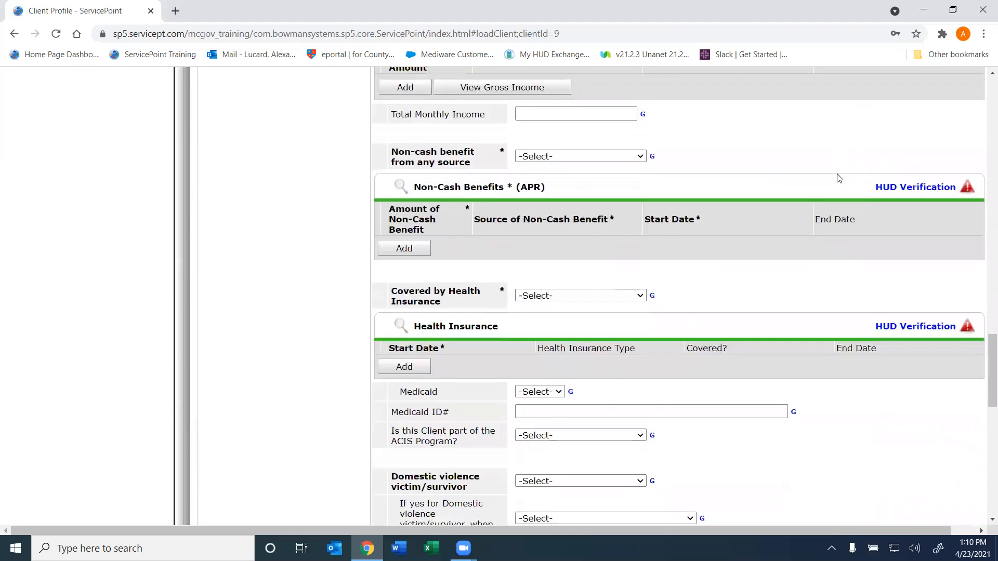
pyautogui.scroll(7, 838, 179)
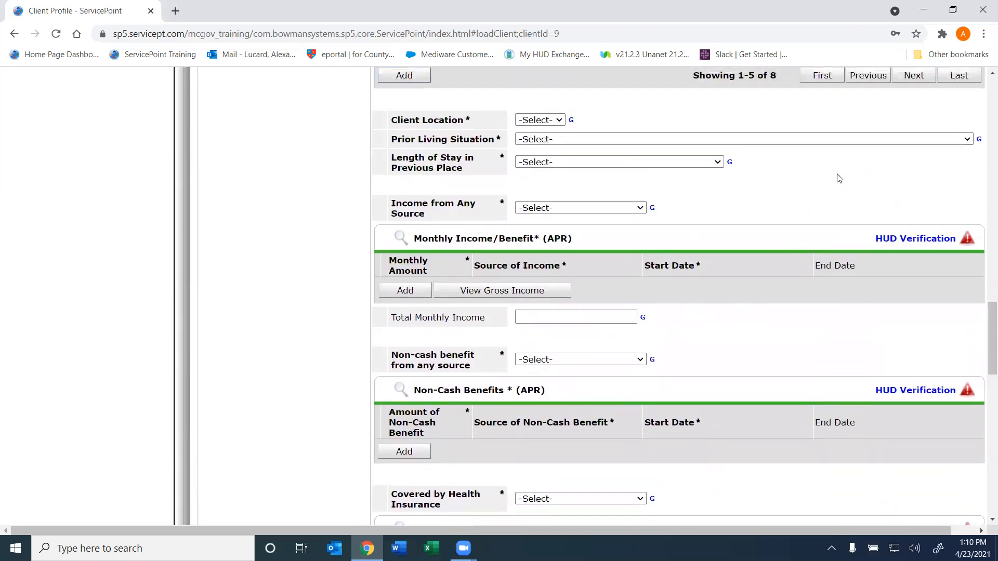
pyautogui.scroll(2, 838, 178)
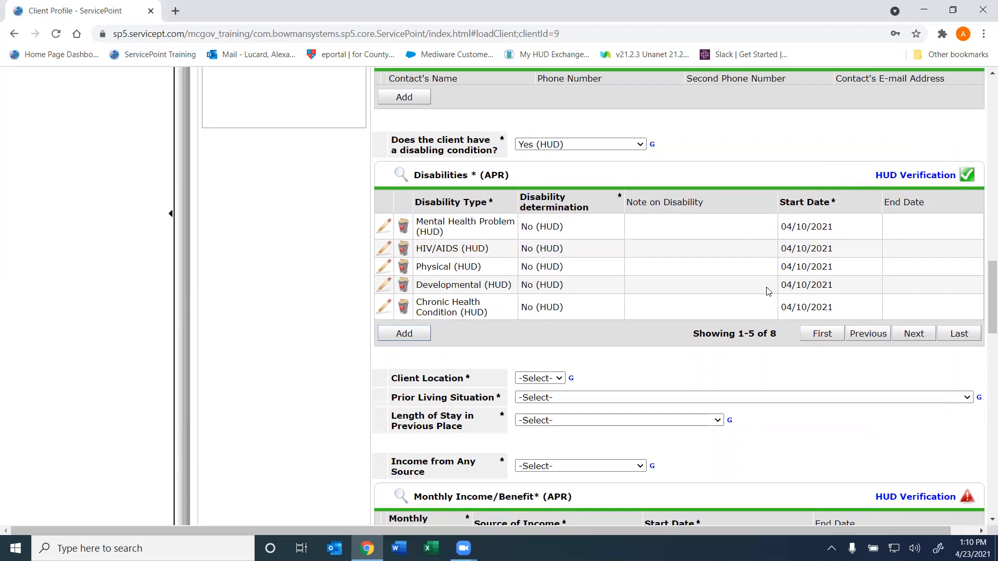
# Set the Client Location in the entry assessment to MD-601.
pyautogui.scroll(-2, 767, 290)
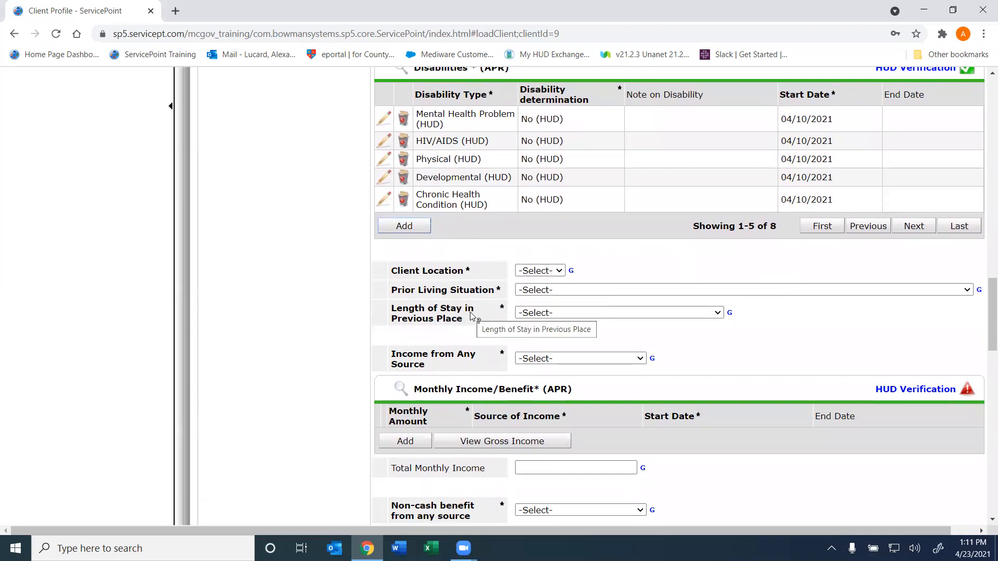
pyautogui.rightClick(561, 276)
pyautogui.click(558, 272)
pyautogui.click(556, 268)
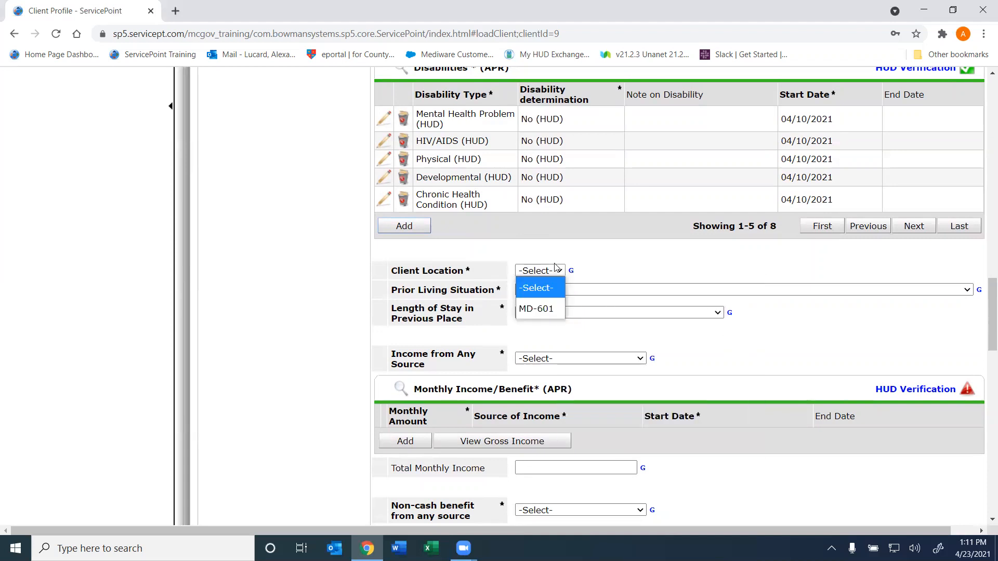
pyautogui.click(539, 309)
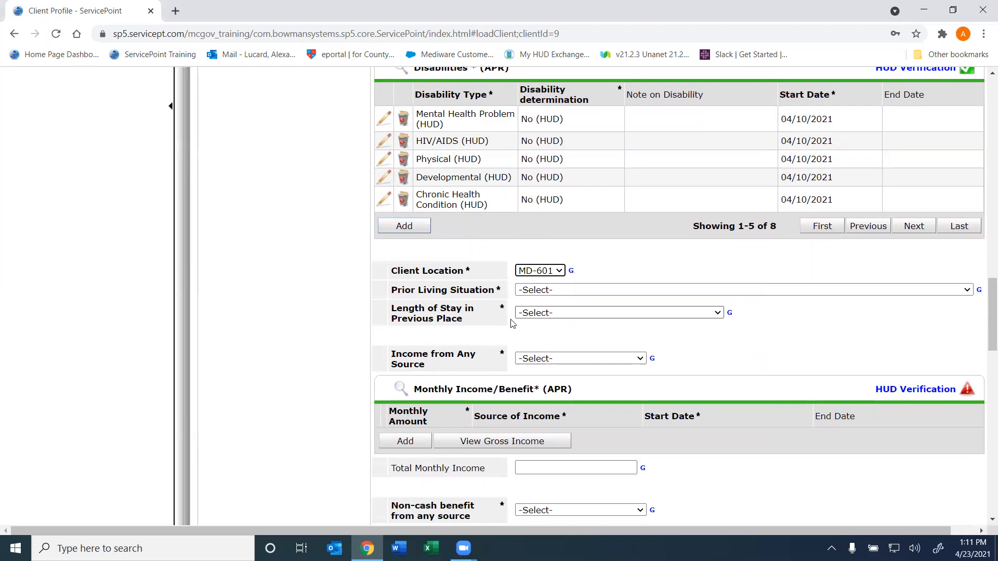
pyautogui.click(539, 275)
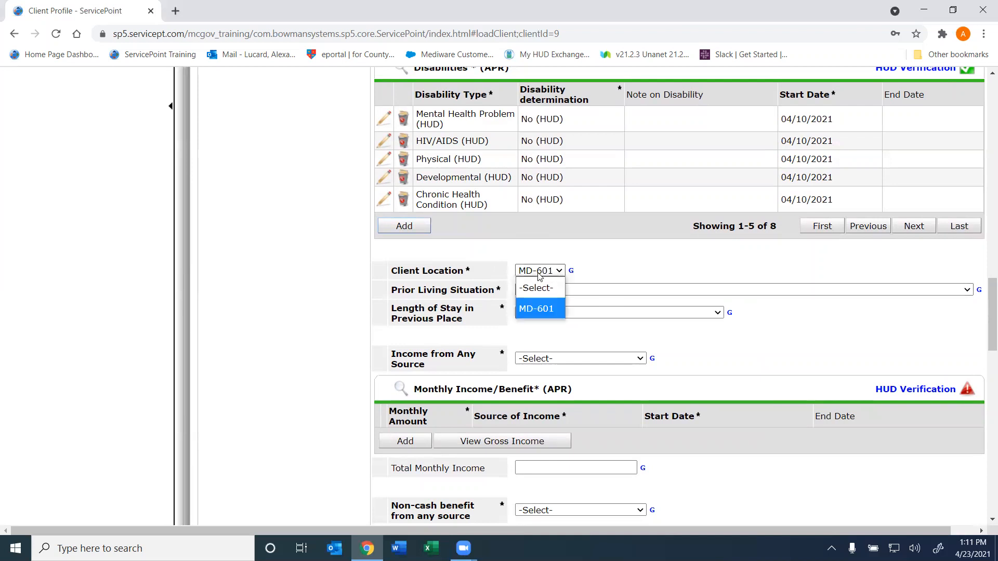
pyautogui.click(655, 242)
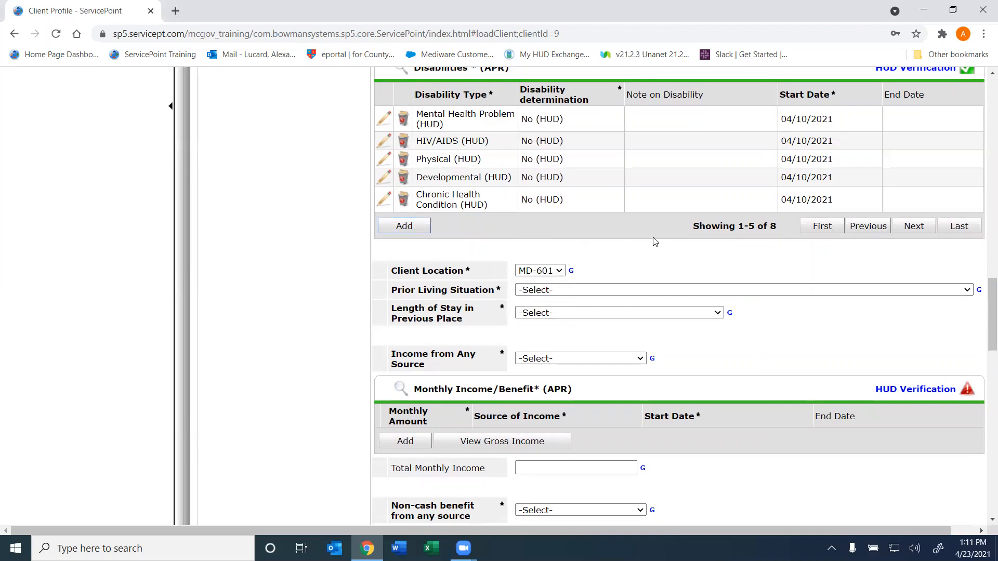
# Try Place not meant for habitation (HUD), followed by Rental by client, no ongoing housing subsidy (HUD), as the Prior Living Situation.
pyautogui.click(601, 290)
pyautogui.scroll(-1, 604, 265)
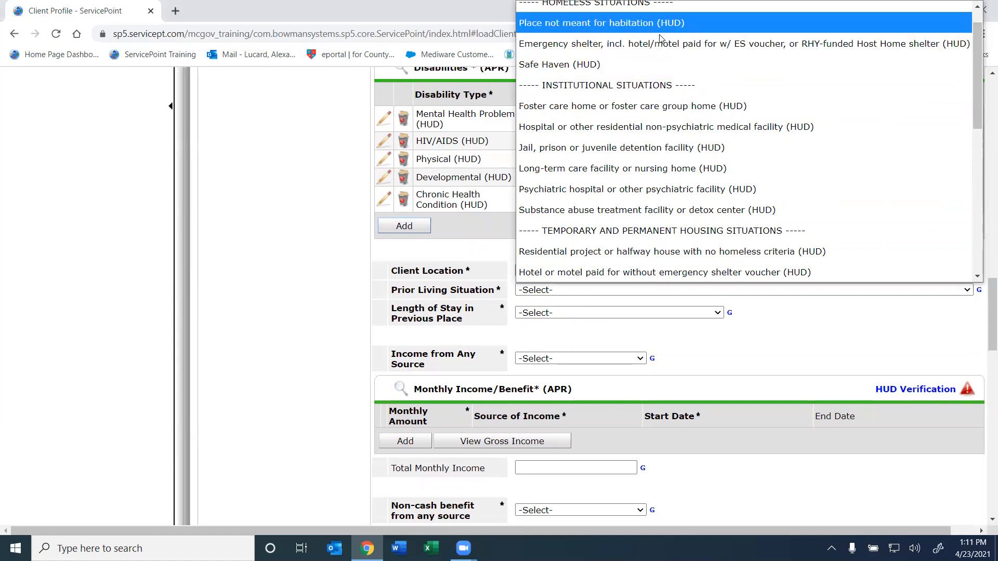
pyautogui.click(620, 23)
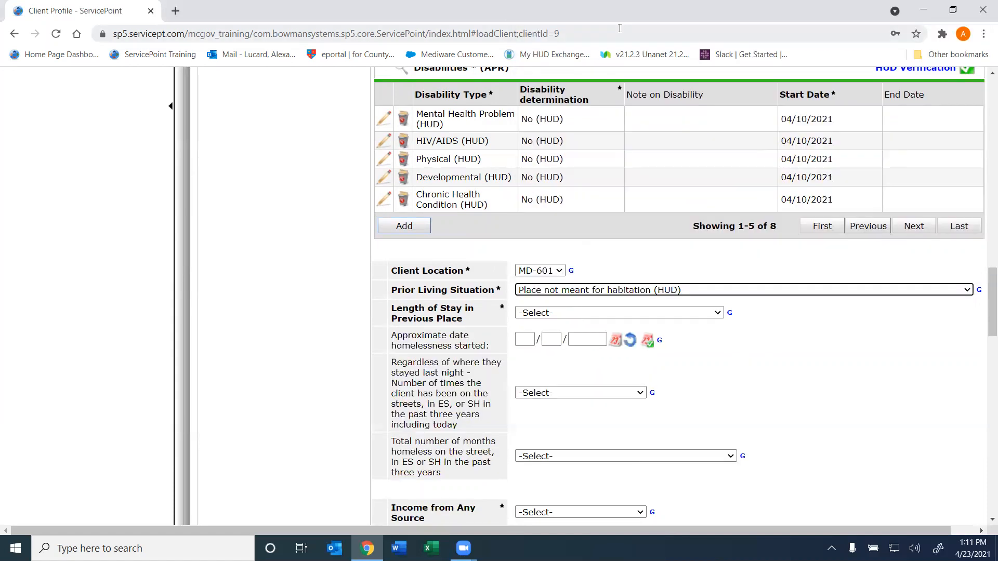
pyautogui.scroll(-2, 526, 336)
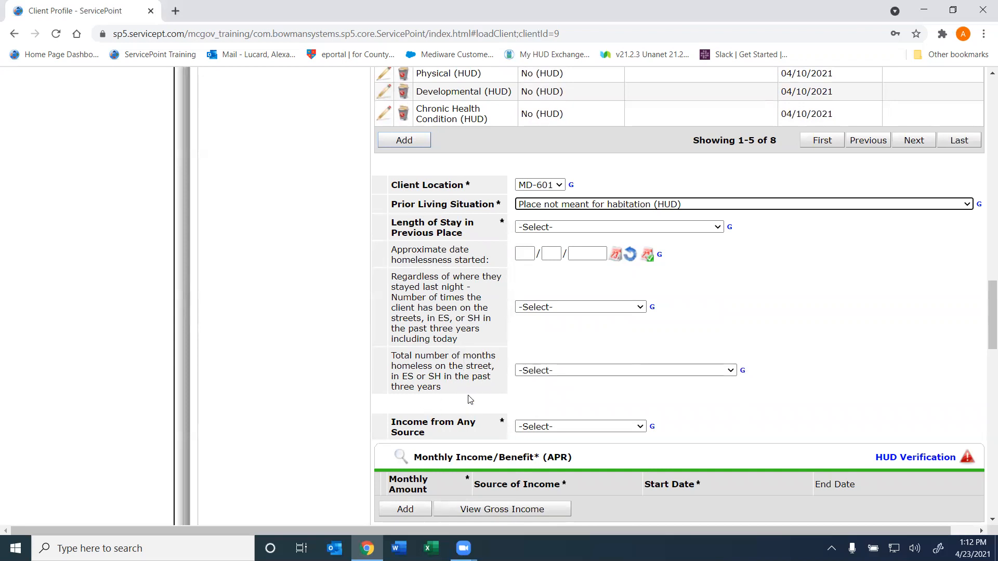
pyautogui.click(612, 205)
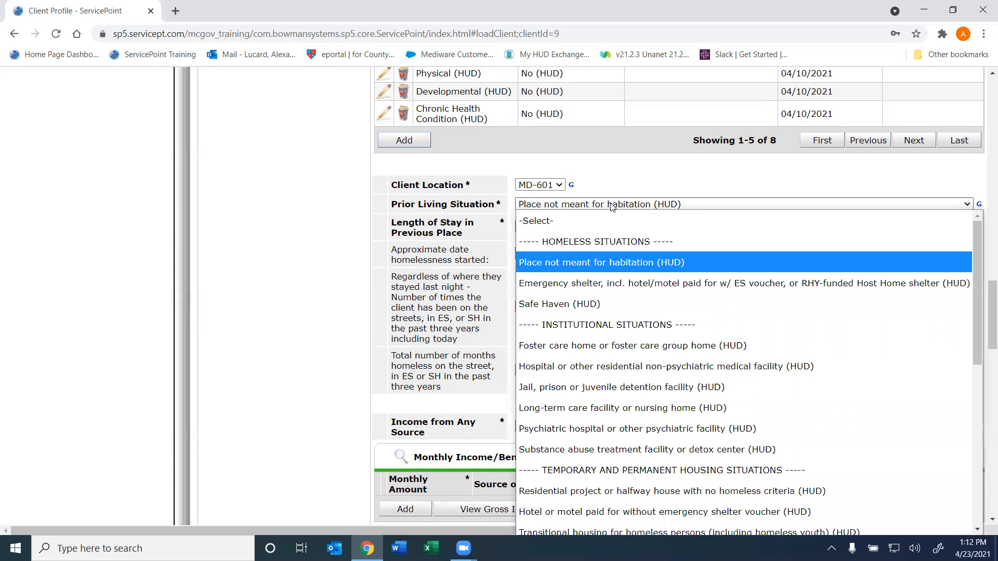
pyautogui.moveTo(977, 326); pyautogui.dragTo(976, 434)
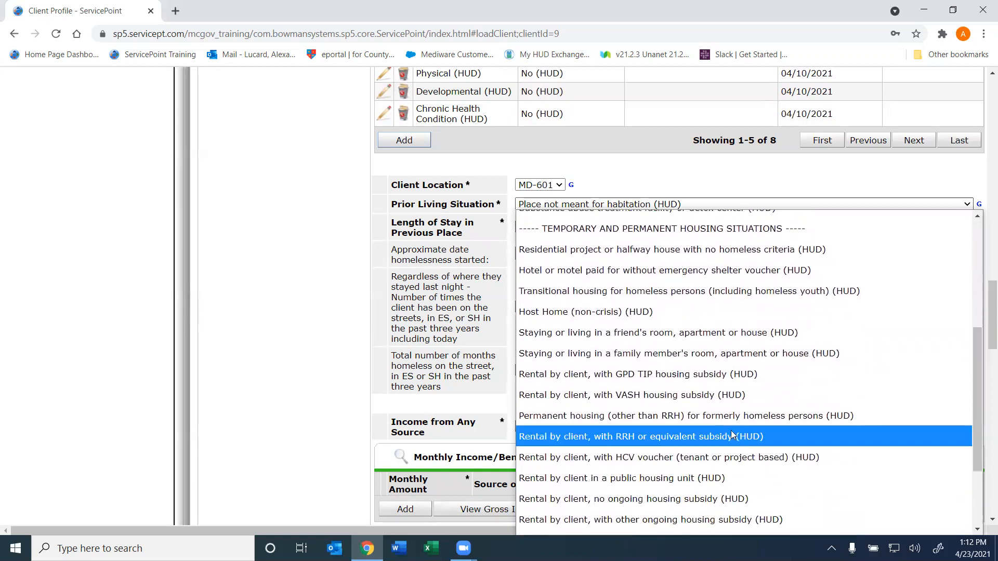
pyautogui.click(699, 493)
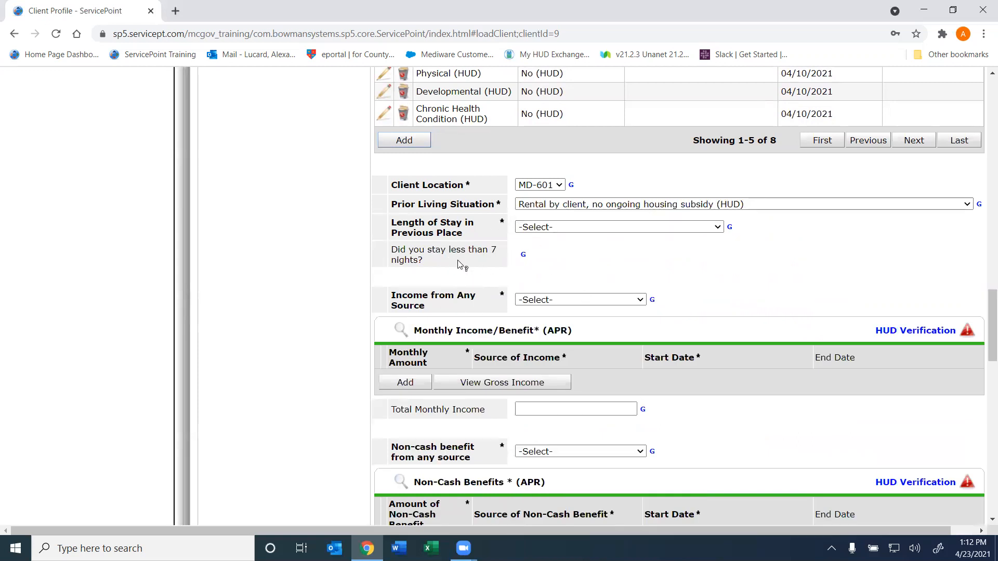
# Set the Prior Living Situation to Emergency shelter, incl. hotel/motel paid for w/ ES voucher, or RHY-funded Host Home shelter (HUD).
pyautogui.click(550, 203)
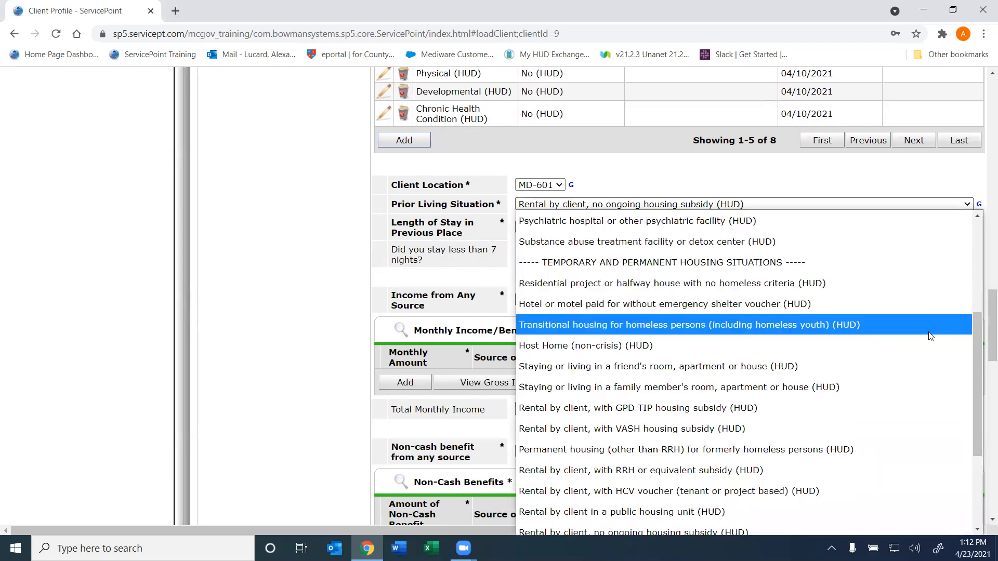
pyautogui.moveTo(982, 328); pyautogui.dragTo(980, 237)
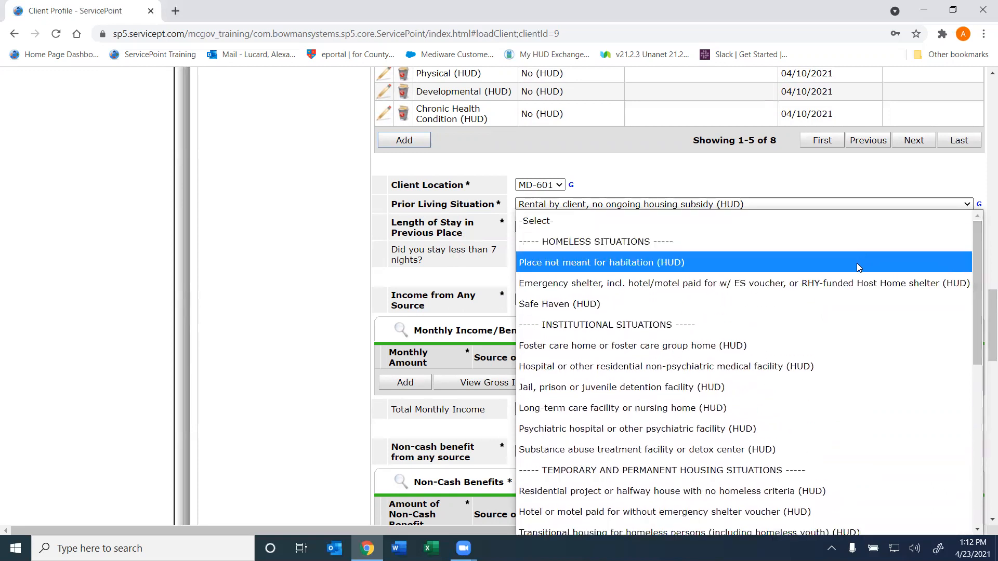
pyautogui.click(849, 283)
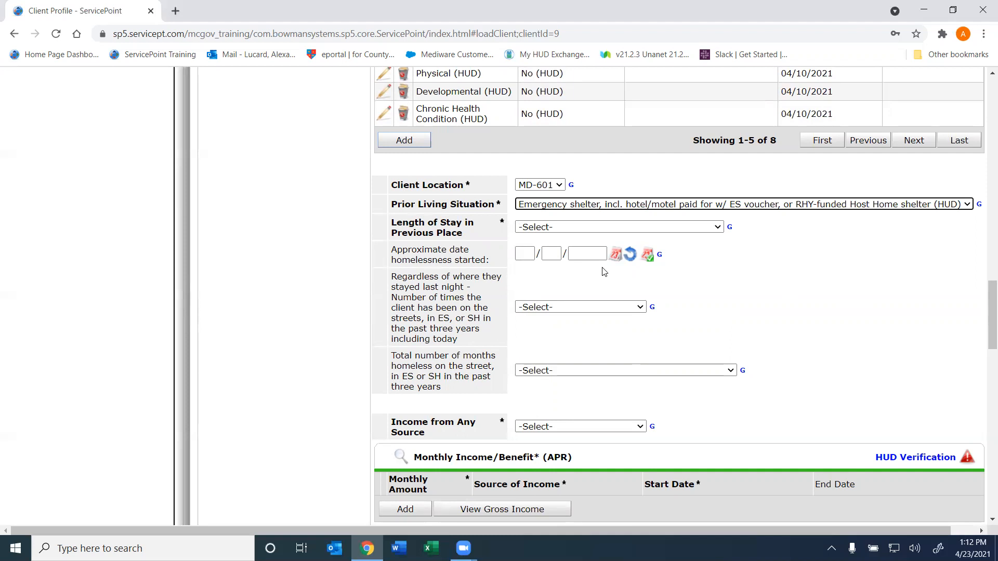
pyautogui.click(539, 205)
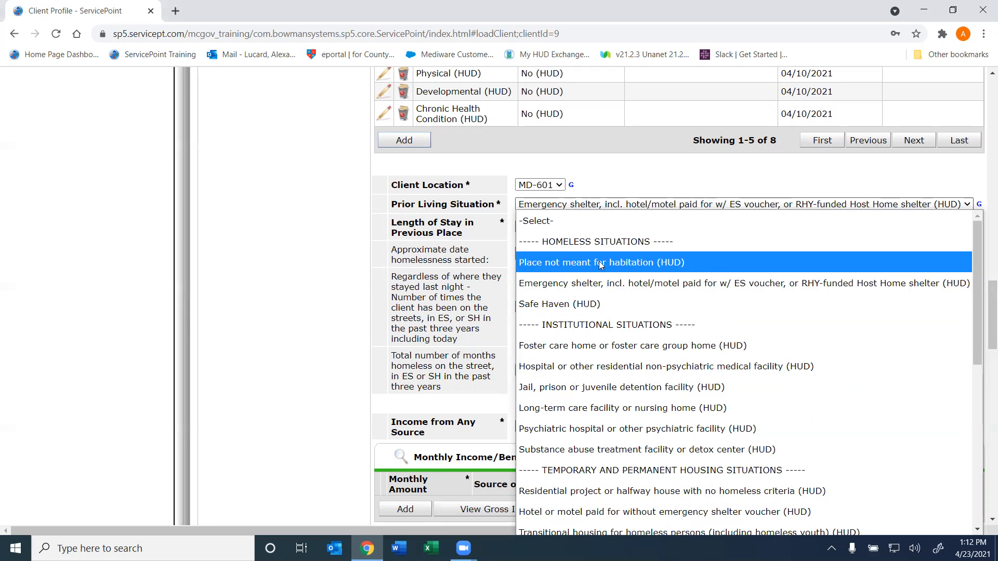
pyautogui.click(421, 256)
pyautogui.click(421, 256)
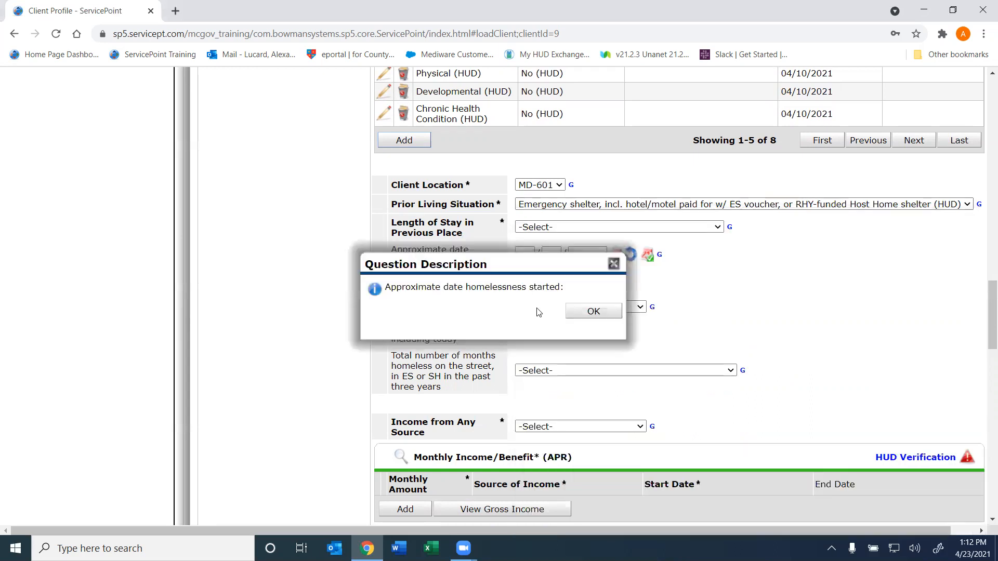
pyautogui.click(593, 310)
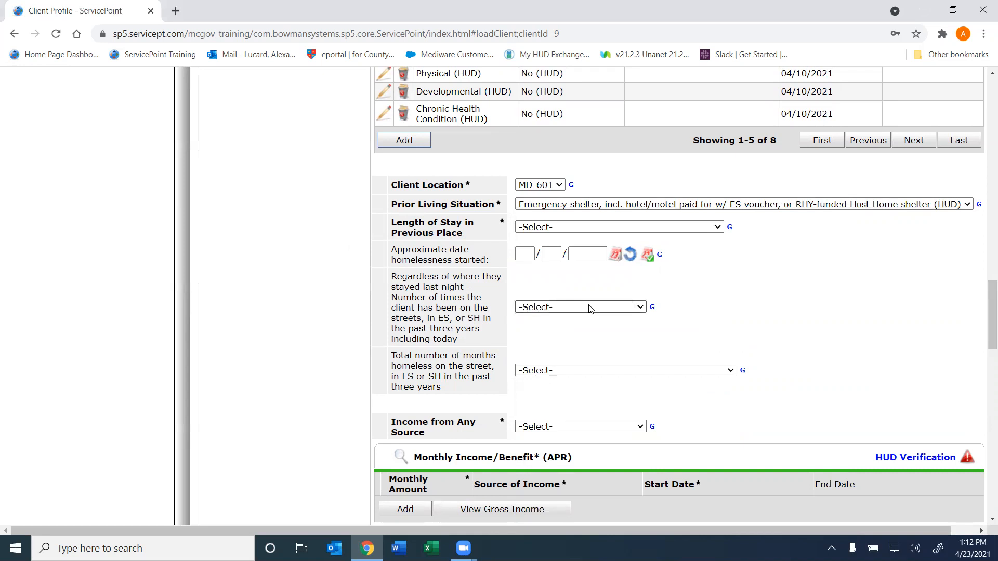
pyautogui.click(590, 309)
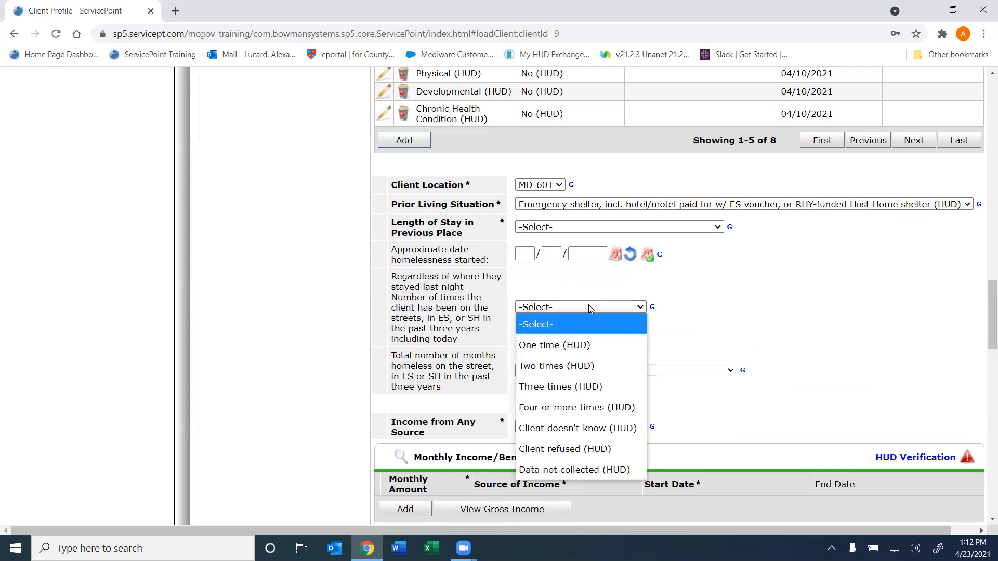
# Set the Length of Stay in Previous Place to One year or longer (HUD) and the approximate date homelessness started to 01/01/2018.
pyautogui.click(554, 226)
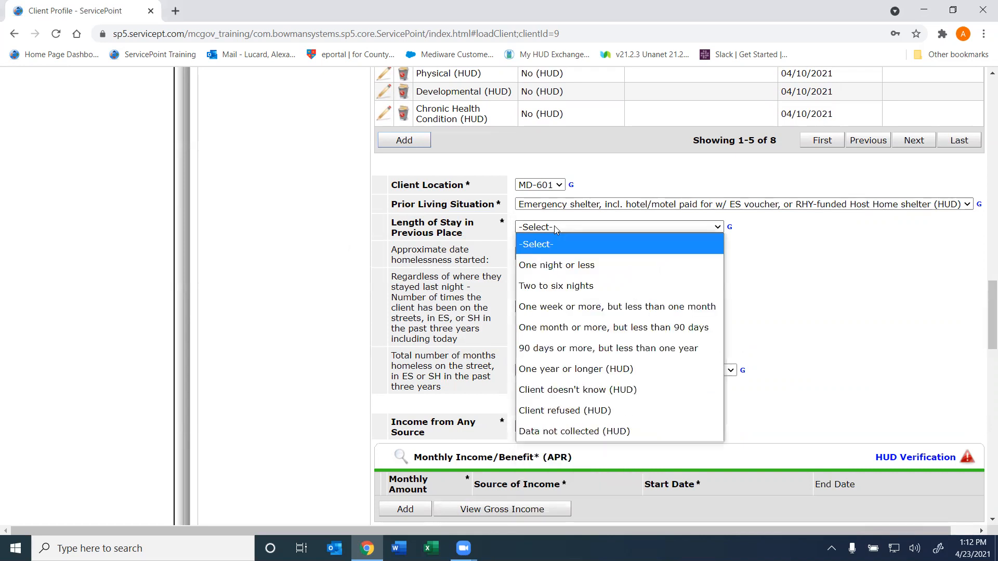
pyautogui.click(543, 369)
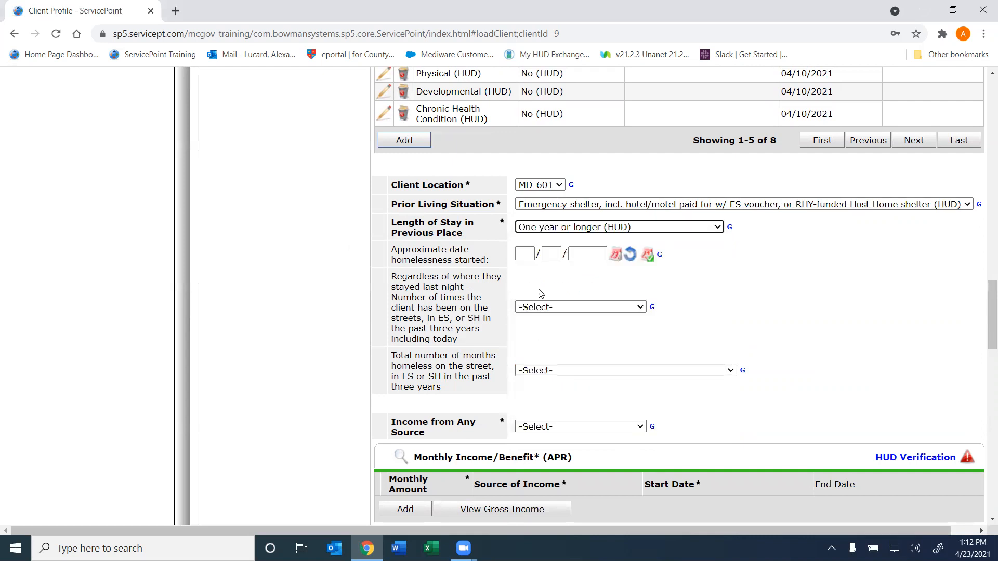
pyautogui.rightClick(529, 258)
pyautogui.click(529, 257)
pyautogui.write('01')
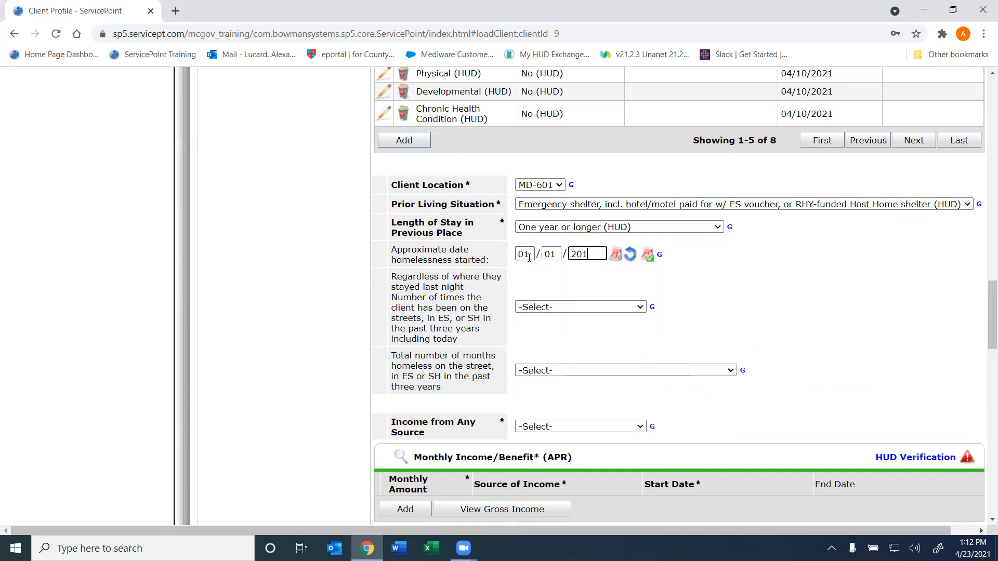
pyautogui.write('012018')
# Record One time (HUD) for homeless episodes in the past three years and More than 12 months (HUD) for total months homeless.
pyautogui.moveTo(991, 315)
pyautogui.mouseDown()
pyautogui.moveTo(983, 201)
pyautogui.moveTo(984, 326)
pyautogui.mouseUp()
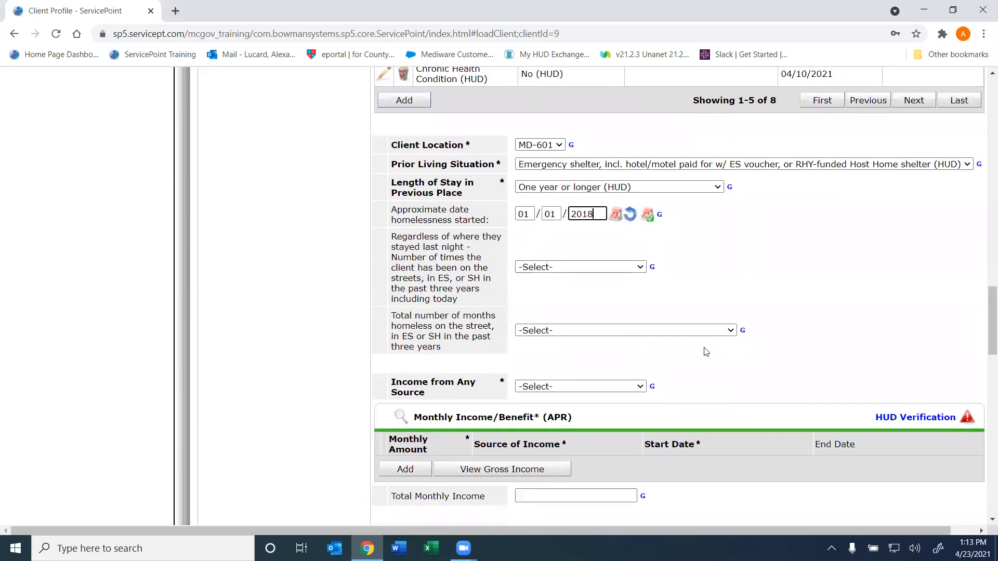
pyautogui.click(544, 267)
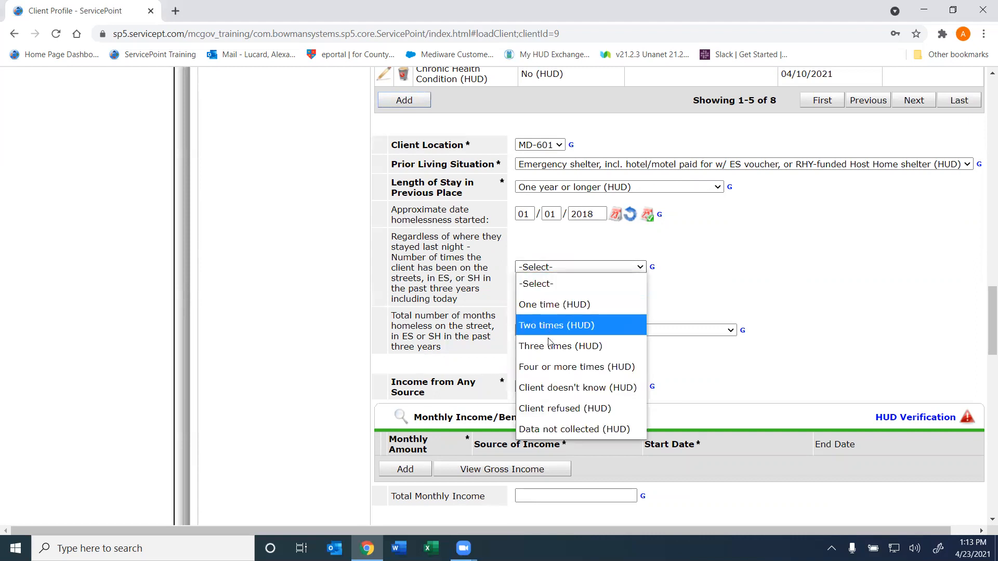
pyautogui.click(551, 311)
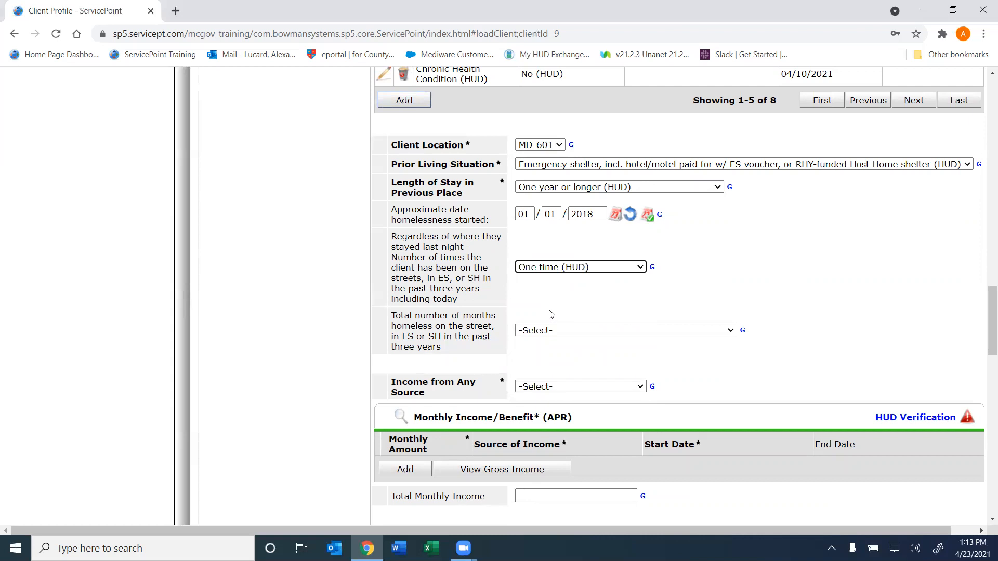
pyautogui.rightClick(538, 335)
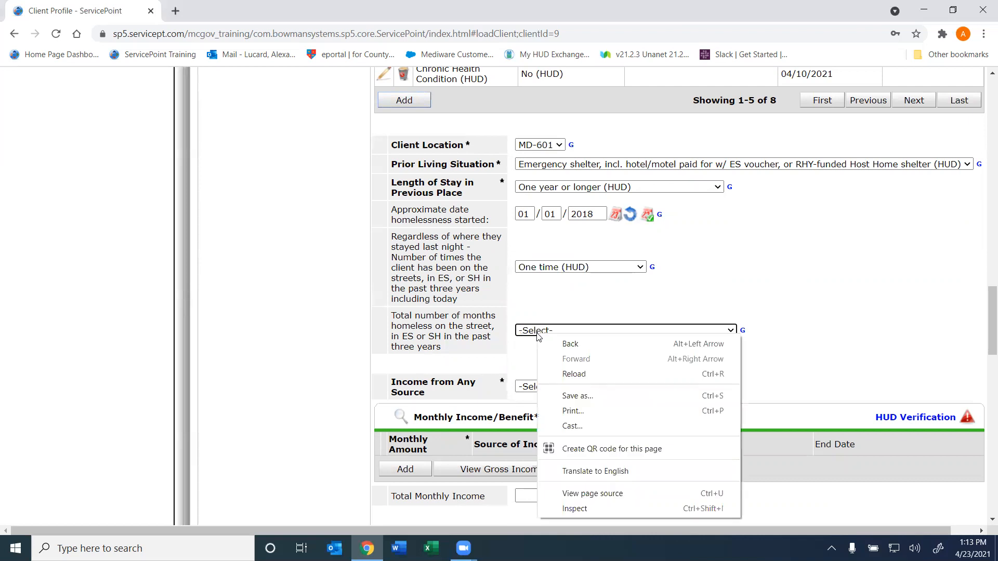
pyautogui.click(538, 335)
pyautogui.scroll(-1, 542, 292)
pyautogui.click(570, 270)
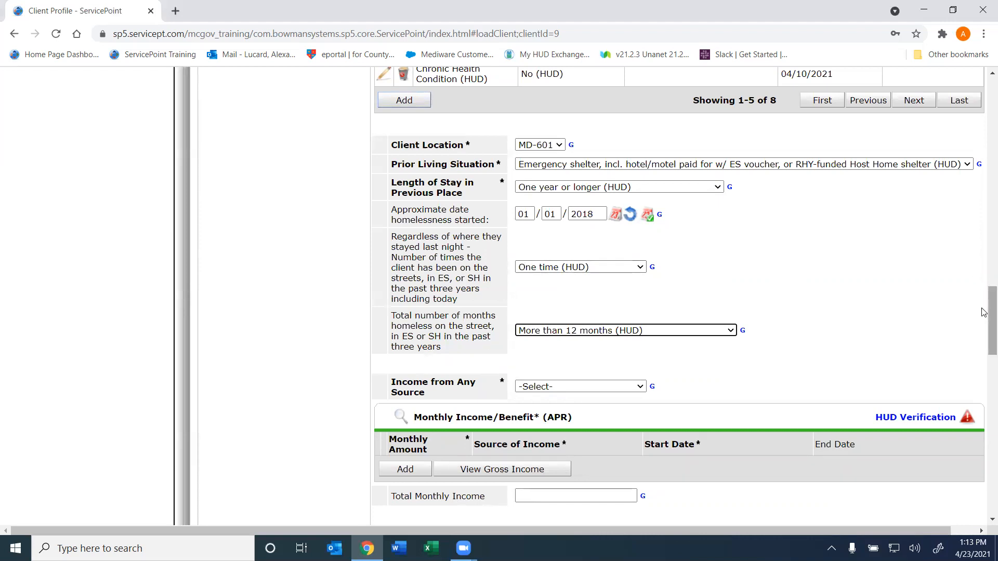
# Review the disability, prior living situation and homelessness history answers in the entry assessment.
pyautogui.scroll(6, 984, 312)
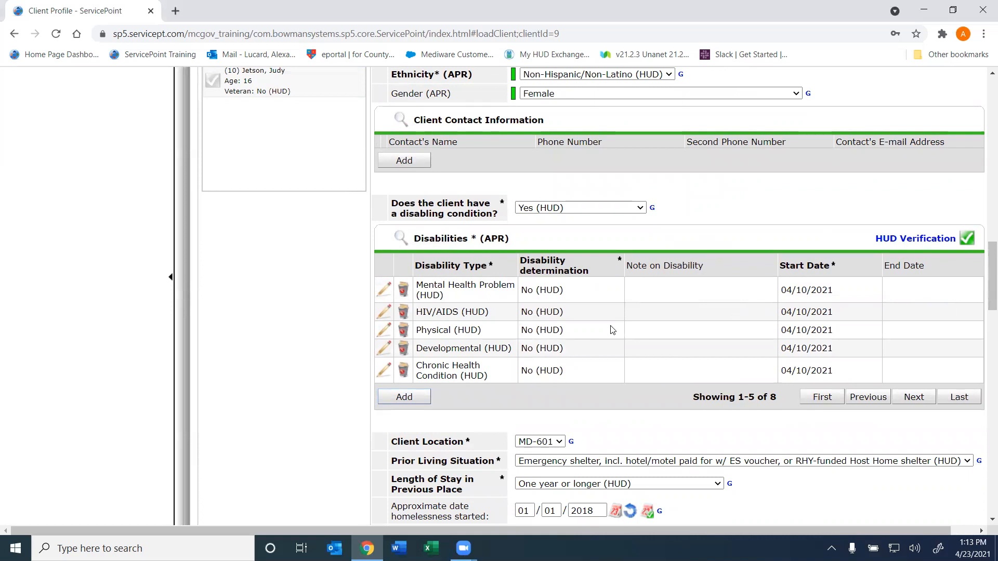
pyautogui.scroll(-3, 611, 327)
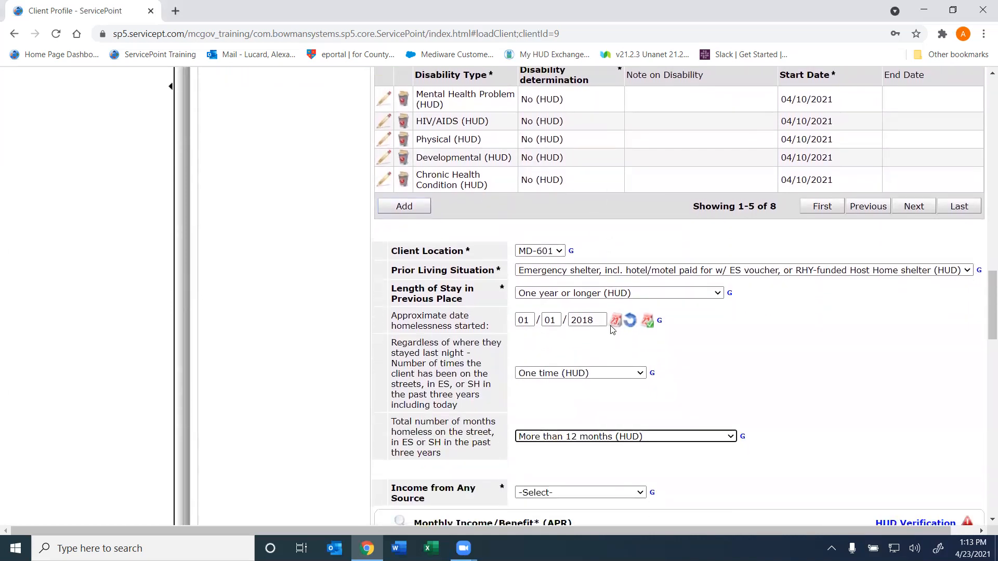
pyautogui.scroll(-2, 612, 329)
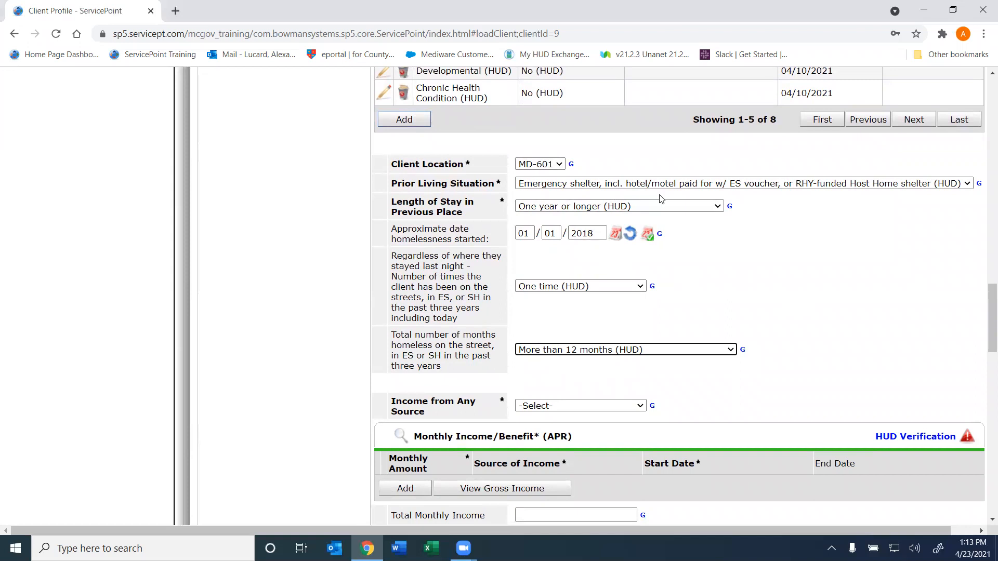
pyautogui.moveTo(985, 301)
pyautogui.mouseDown()
pyautogui.moveTo(984, 246)
pyautogui.moveTo(981, 306)
pyautogui.mouseUp()
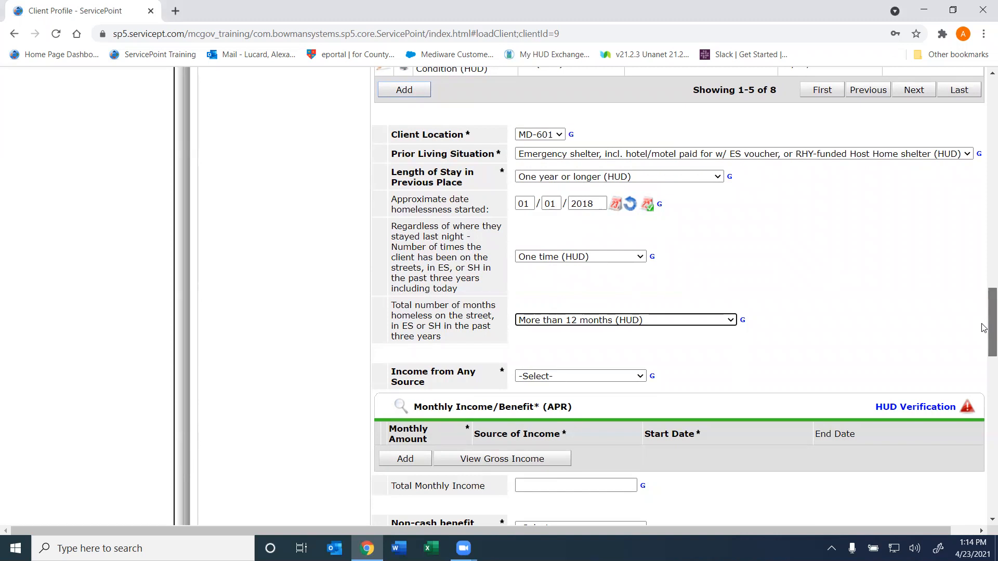
pyautogui.moveTo(984, 328); pyautogui.dragTo(984, 316)
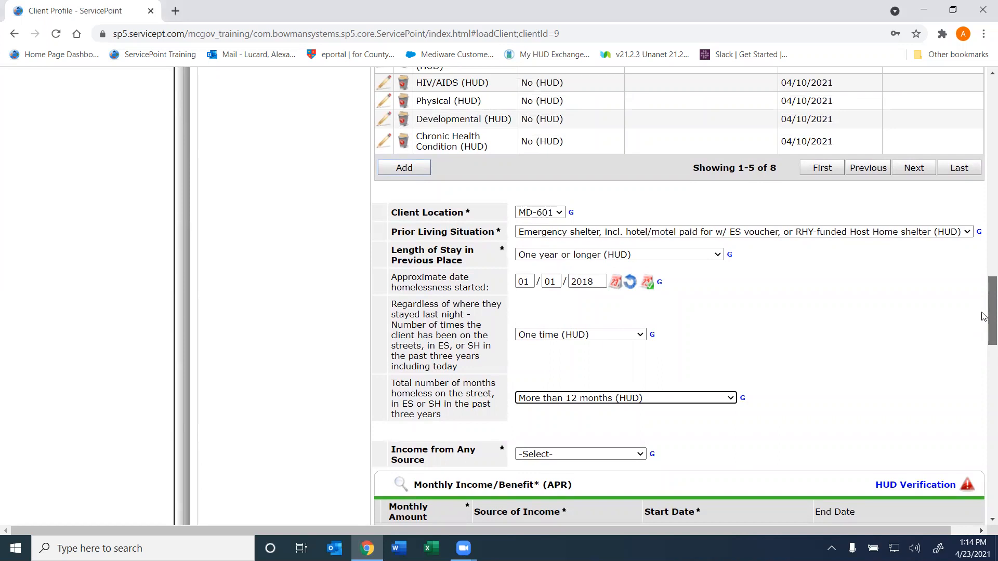
# Examine which household members on this entry are marked as head of household and which assessments are available.
pyautogui.moveTo(984, 316)
pyautogui.mouseDown()
pyautogui.moveTo(984, 331)
pyautogui.moveTo(983, 194)
pyautogui.moveTo(983, 220)
pyautogui.moveTo(983, 207)
pyautogui.mouseUp()
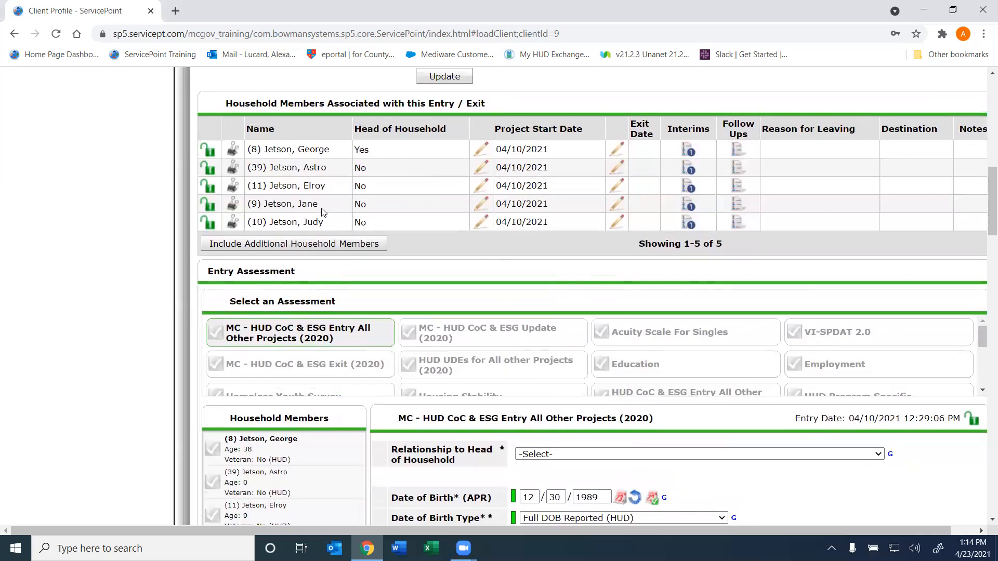
pyautogui.rightClick(364, 203)
pyautogui.click(361, 199)
pyautogui.moveTo(369, 204); pyautogui.dragTo(354, 203)
pyautogui.click(354, 204)
pyautogui.scroll(-3, 590, 356)
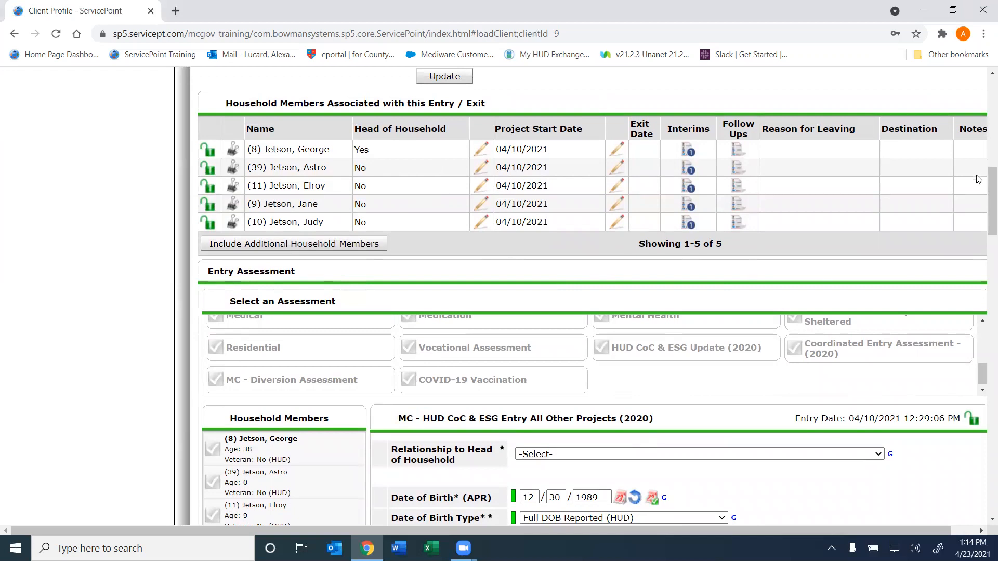
pyautogui.moveTo(984, 193)
pyautogui.mouseDown()
pyautogui.moveTo(984, 226)
pyautogui.moveTo(983, 208)
pyautogui.mouseUp()
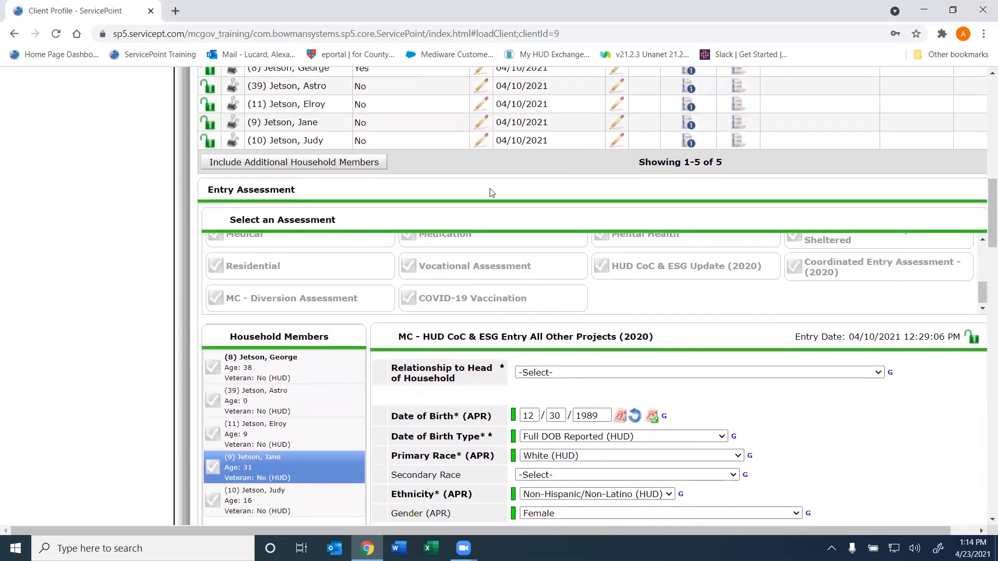
pyautogui.scroll(2, 981, 233)
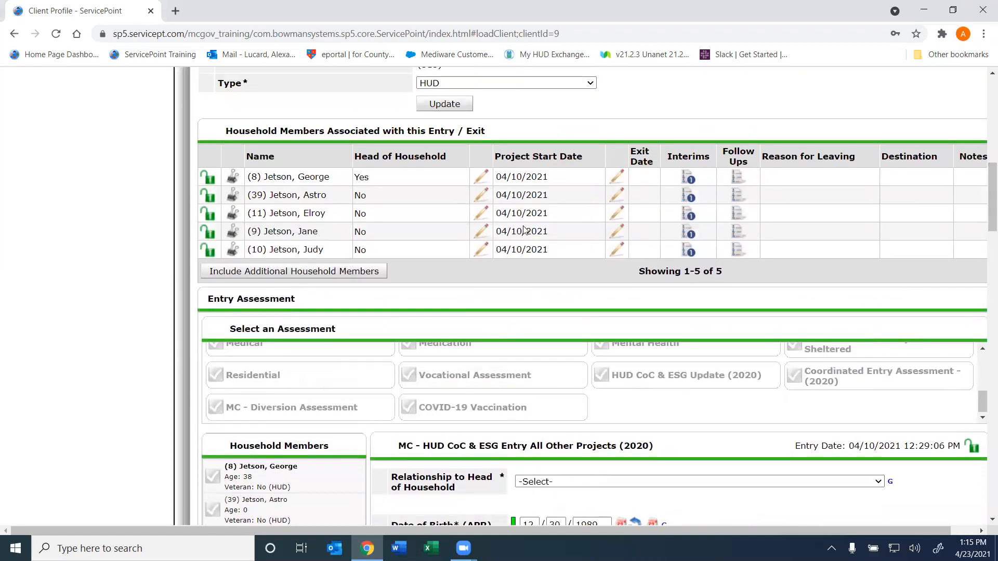
pyautogui.moveTo(372, 177); pyautogui.dragTo(269, 174)
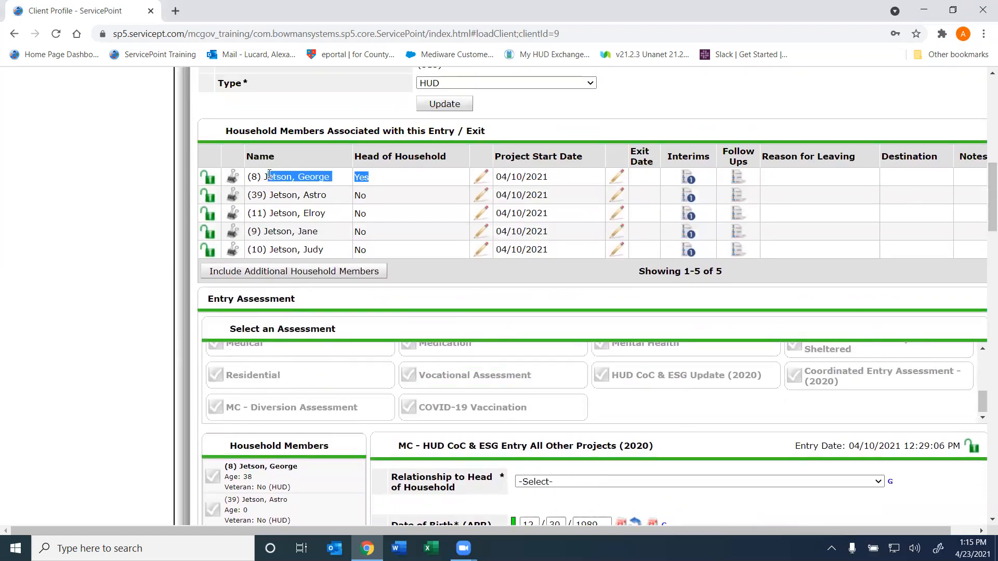
pyautogui.click(282, 176)
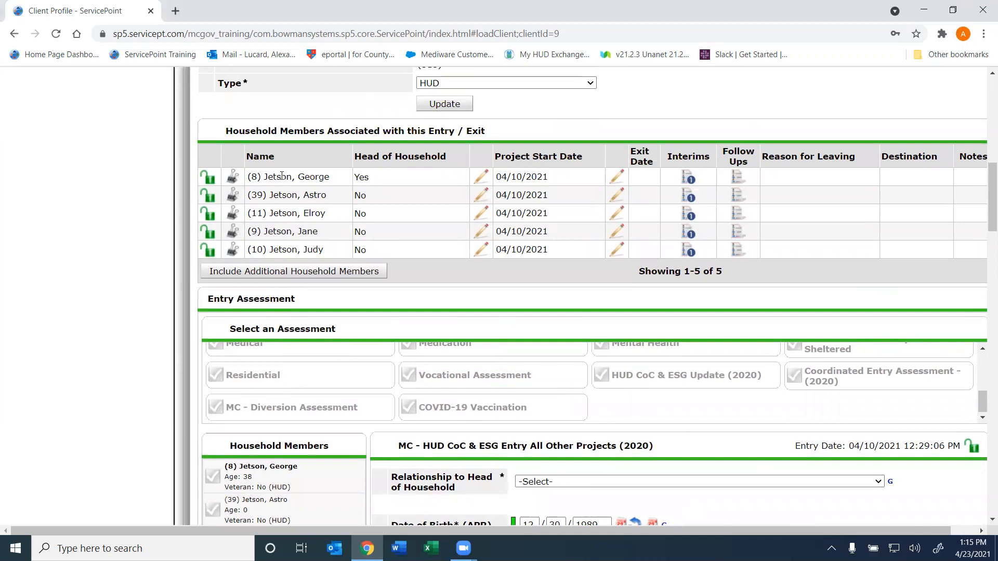
# Set the selected client's Relationship to Head of Household to Head of household's spouse or partner.
pyautogui.scroll(-4, 983, 228)
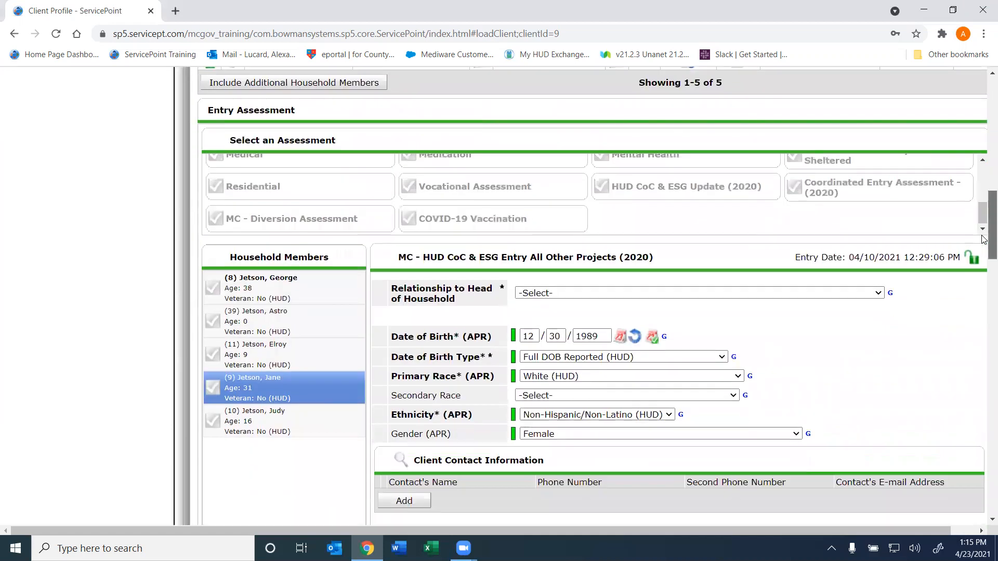
pyautogui.click(844, 251)
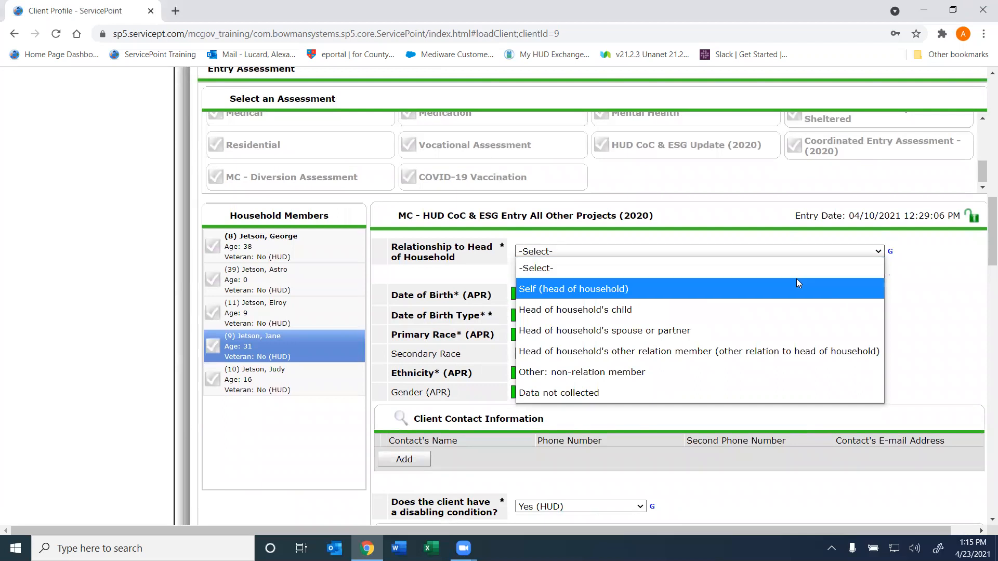
pyautogui.click(767, 289)
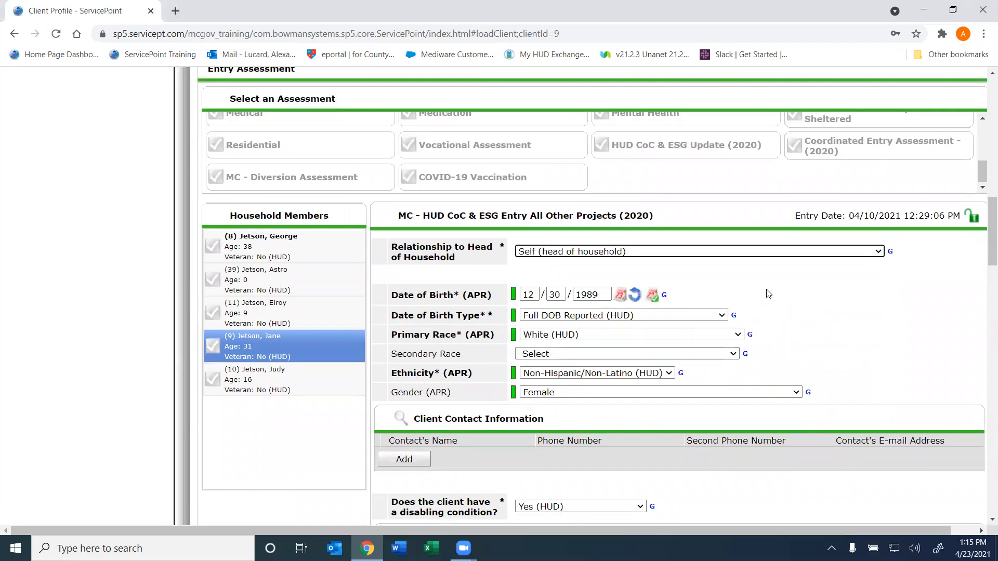
pyautogui.click(663, 252)
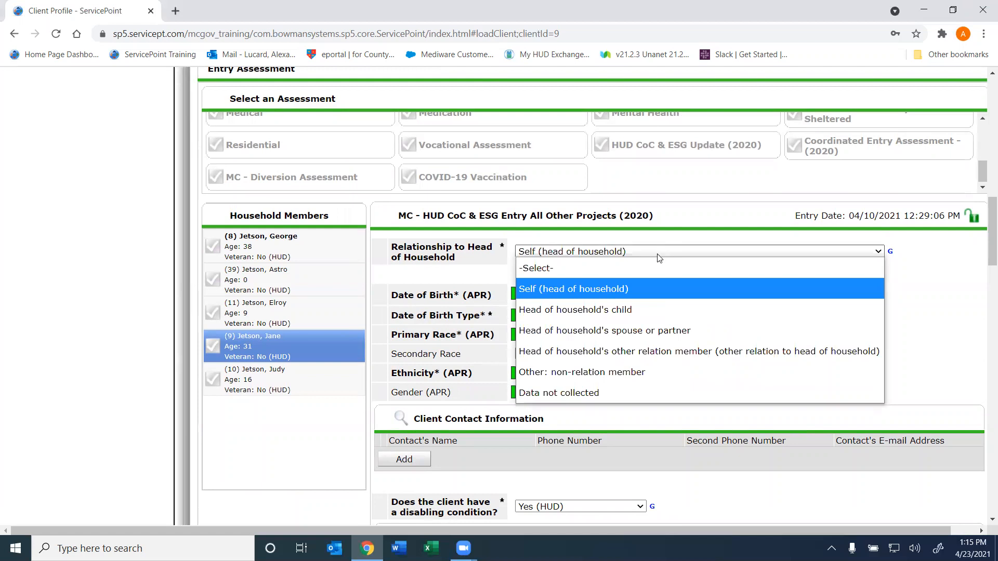
pyautogui.click(625, 331)
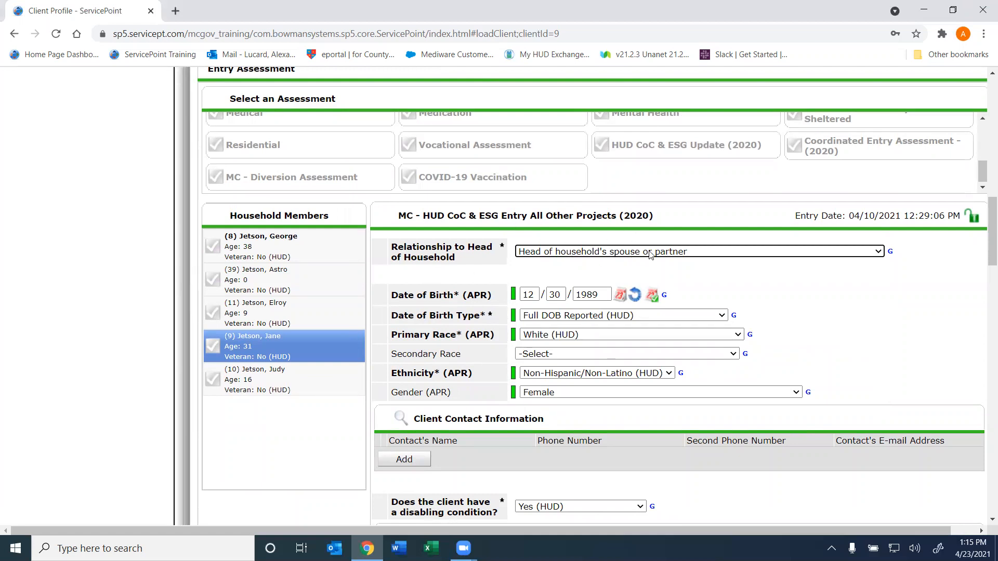
# Try to save the entry assessment and dismiss the validation dialog.
pyautogui.moveTo(989, 221); pyautogui.dragTo(985, 483)
pyautogui.click(816, 472)
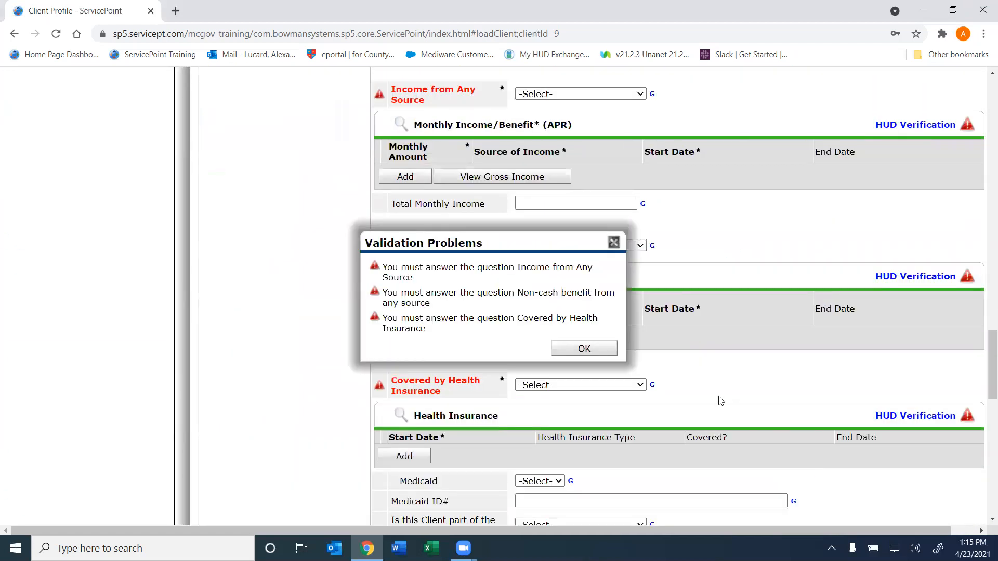
pyautogui.click(582, 349)
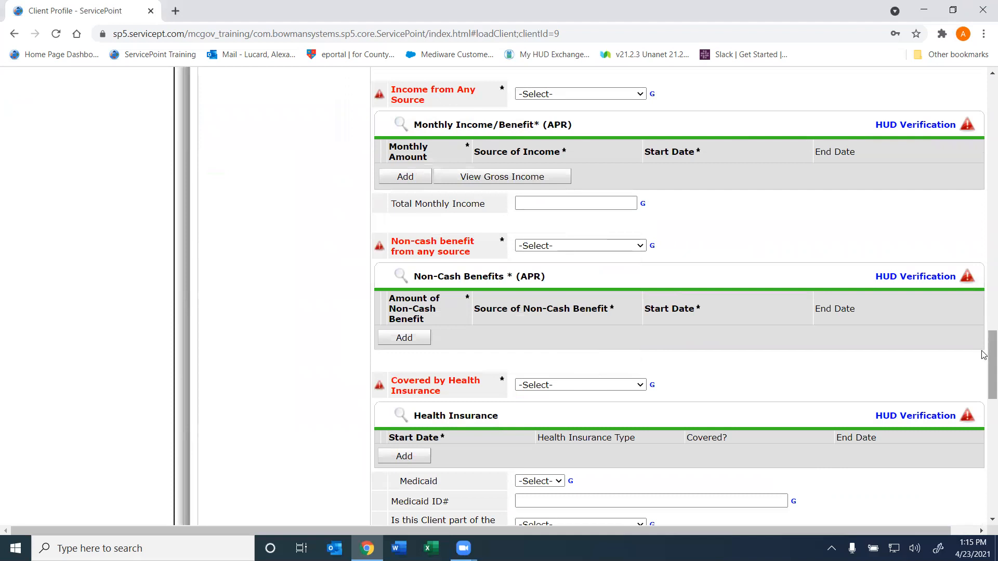
# Set Income from Any Source to No (HUD) in the entry assessment.
pyautogui.scroll(5, 984, 347)
pyautogui.scroll(-3, 984, 346)
pyautogui.scroll(4, 984, 346)
pyautogui.scroll(-3, 984, 343)
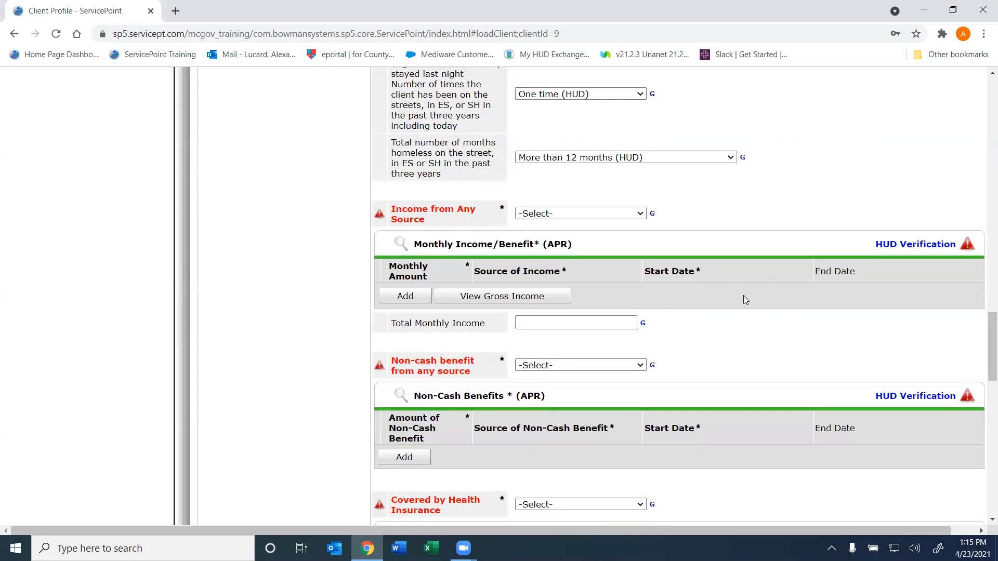
pyautogui.scroll(-3, 986, 338)
pyautogui.scroll(2, 986, 343)
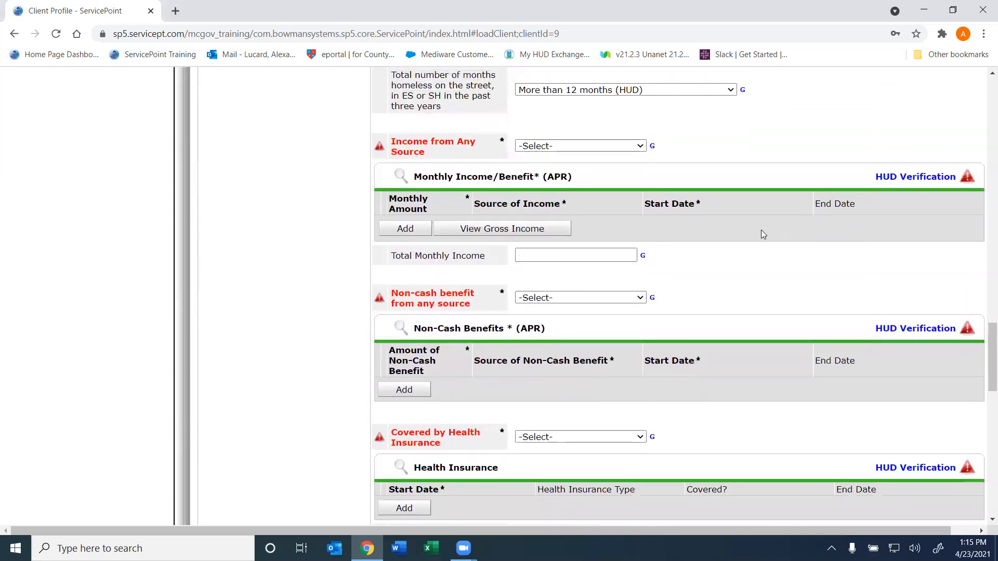
pyautogui.click(555, 149)
pyautogui.click(540, 203)
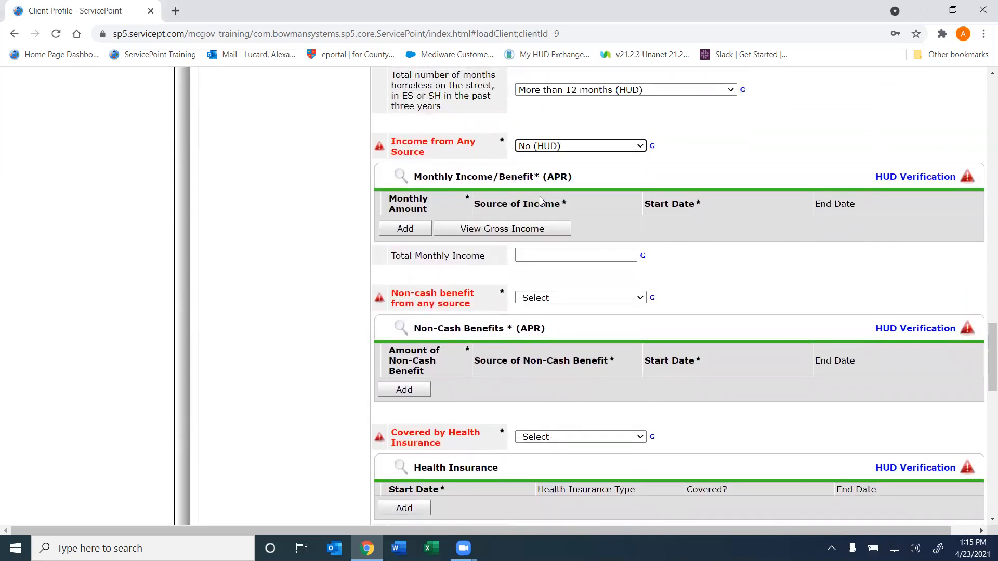
# Mark all incomplete income sources as No in the Monthly Income/Benefit HUD Verification, and save and exit it.
pyautogui.click(897, 179)
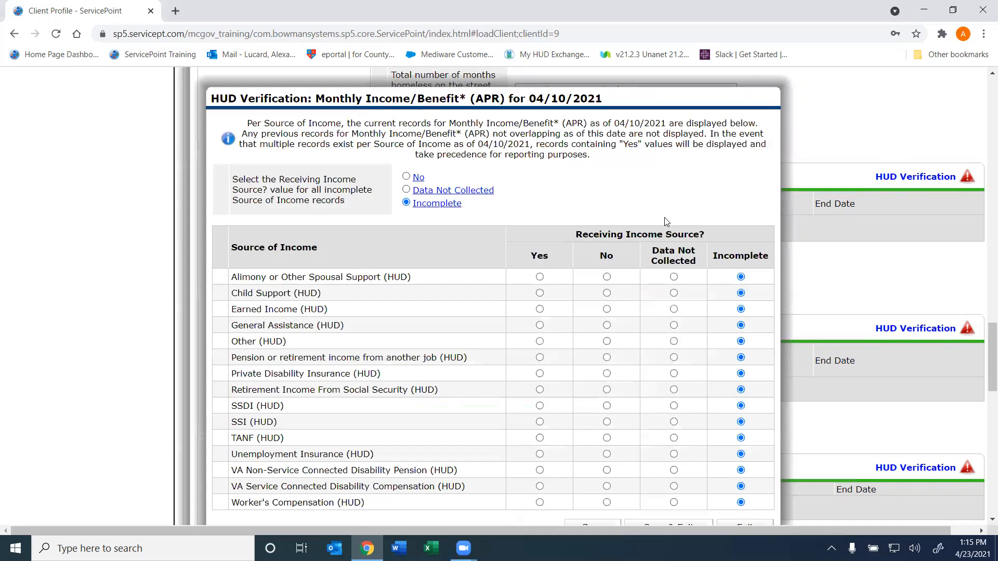
pyautogui.click(406, 176)
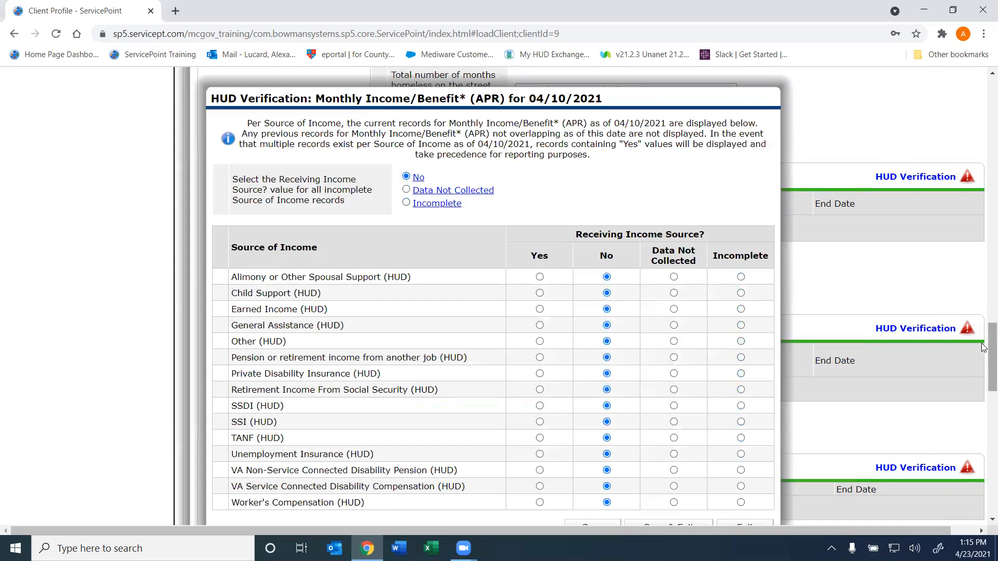
pyautogui.scroll(-1, 984, 379)
pyautogui.moveTo(984, 380); pyautogui.dragTo(981, 390)
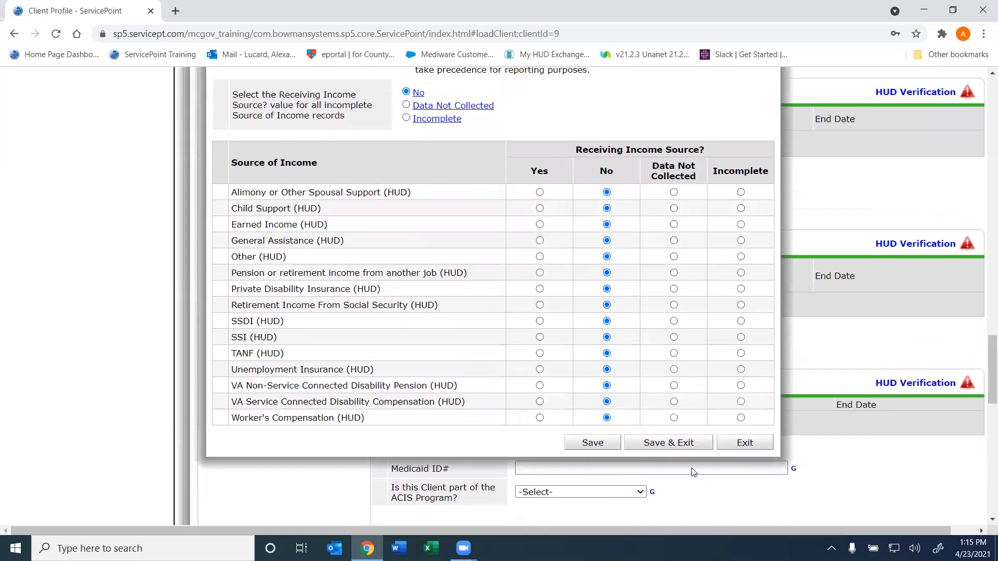
pyautogui.click(673, 443)
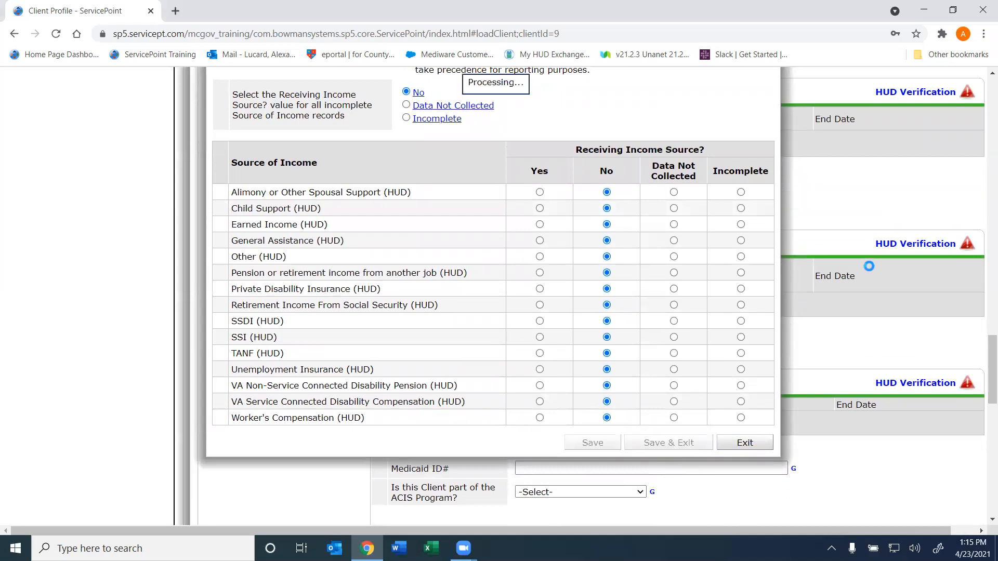
# Set Non-cash benefit from any source to No (HUD), mark all incomplete non-cash benefit sources as No in its HUD Verification, and save it.
pyautogui.click(640, 319)
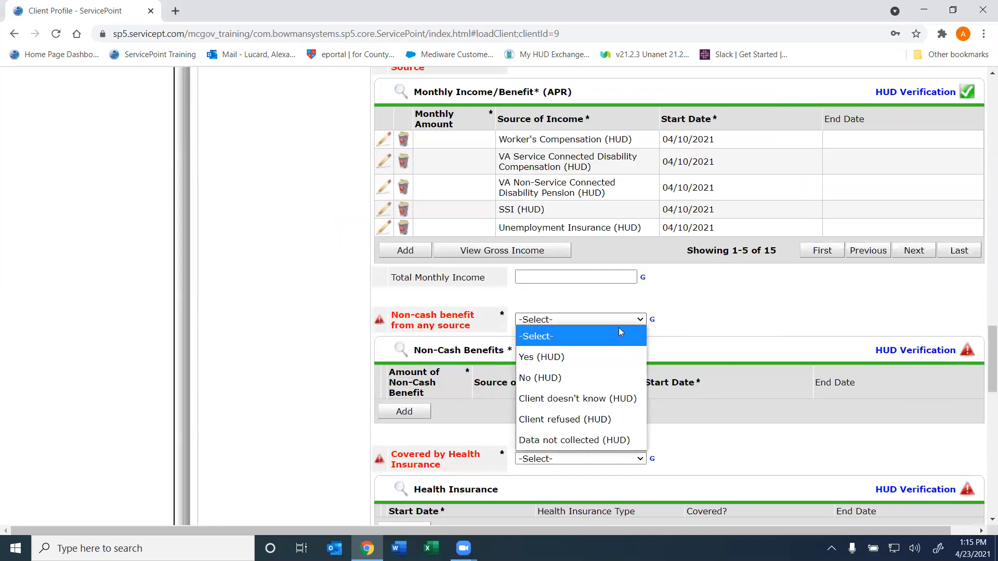
pyautogui.click(589, 376)
pyautogui.click(891, 351)
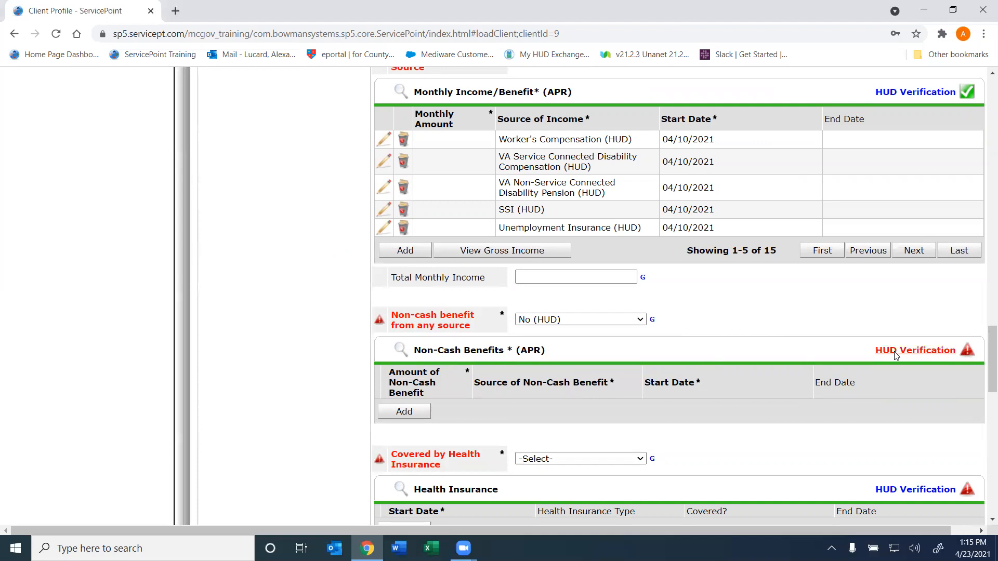
pyautogui.click(406, 189)
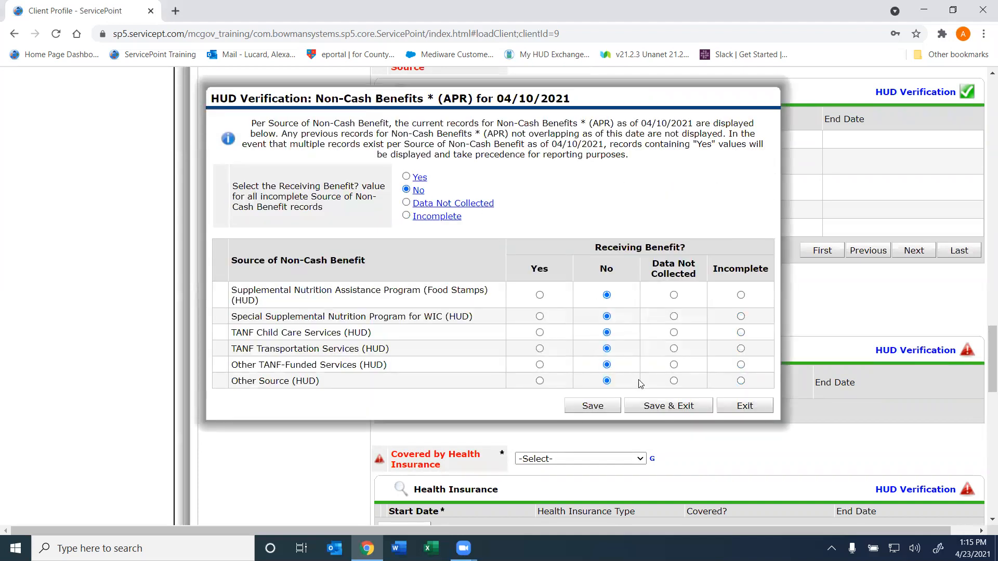
pyautogui.click(645, 404)
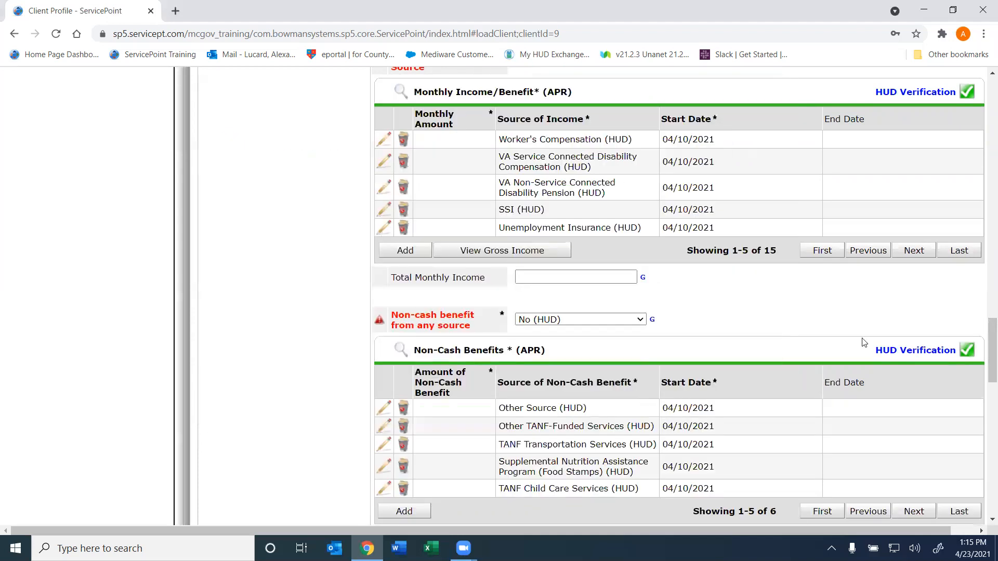
# Set Covered by Health Insurance to Yes (HUD) in the entry assessment.
pyautogui.moveTo(984, 363); pyautogui.dragTo(984, 403)
pyautogui.click(546, 266)
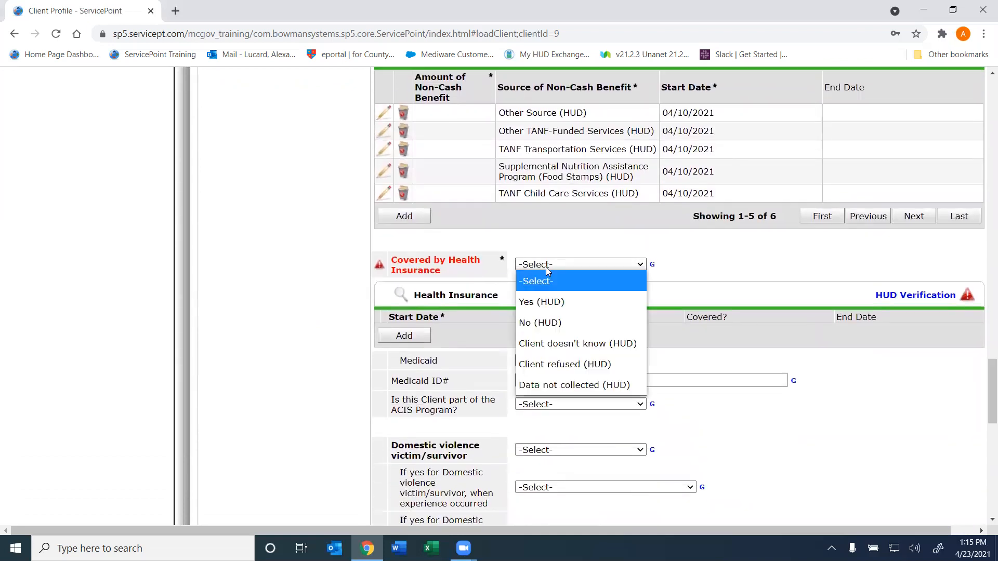
pyautogui.click(546, 302)
# In the Health Insurance HUD Verification, mark MEDICAID as Yes and every other insurance type as No, and save and exit it.
pyautogui.click(890, 299)
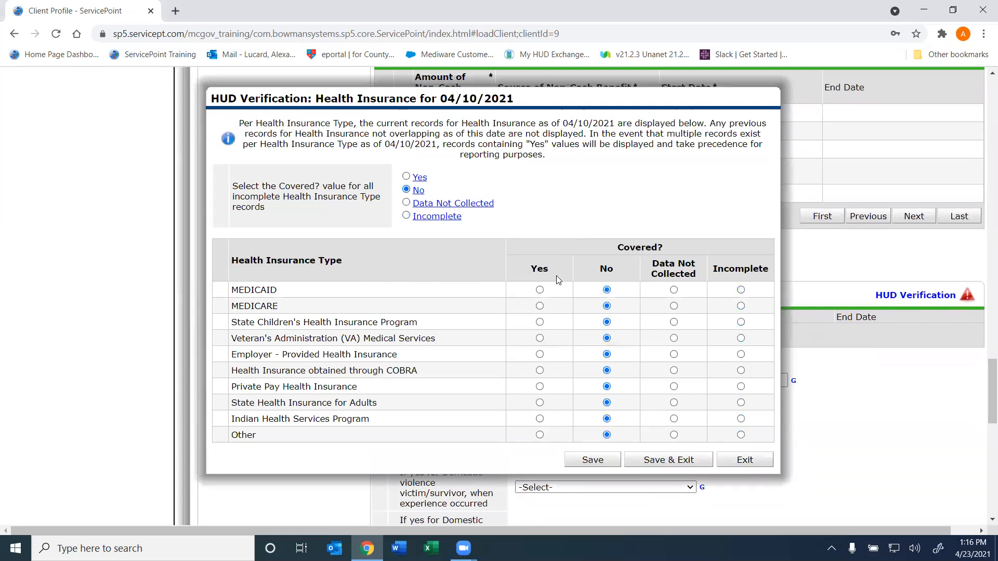
pyautogui.click(539, 290)
pyautogui.click(406, 177)
pyautogui.click(406, 189)
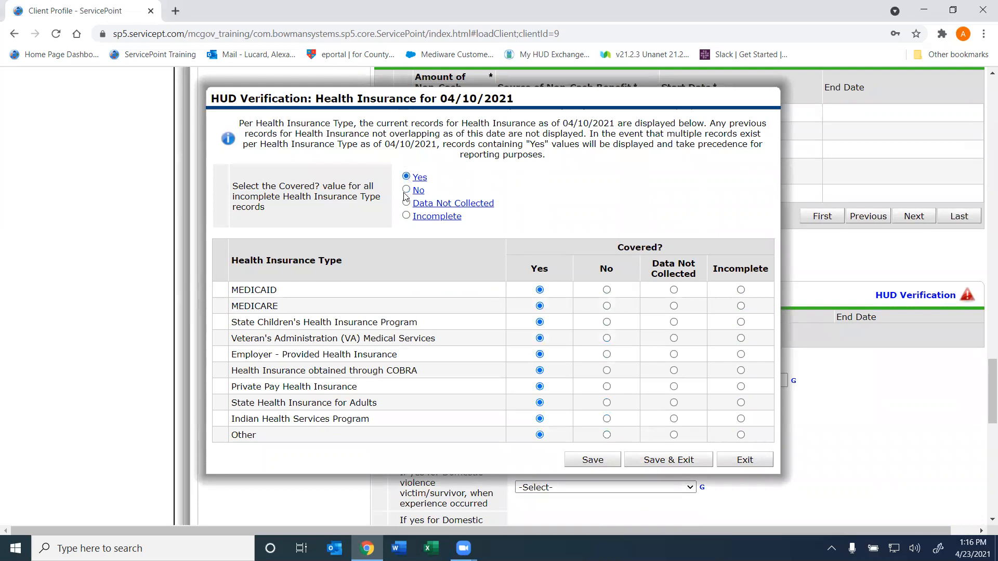
pyautogui.click(540, 290)
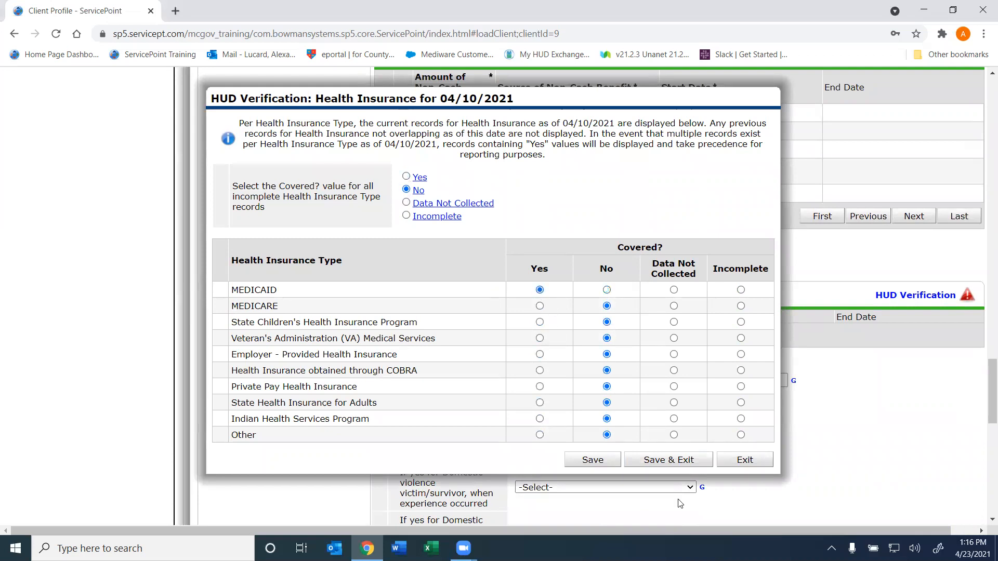
pyautogui.click(670, 457)
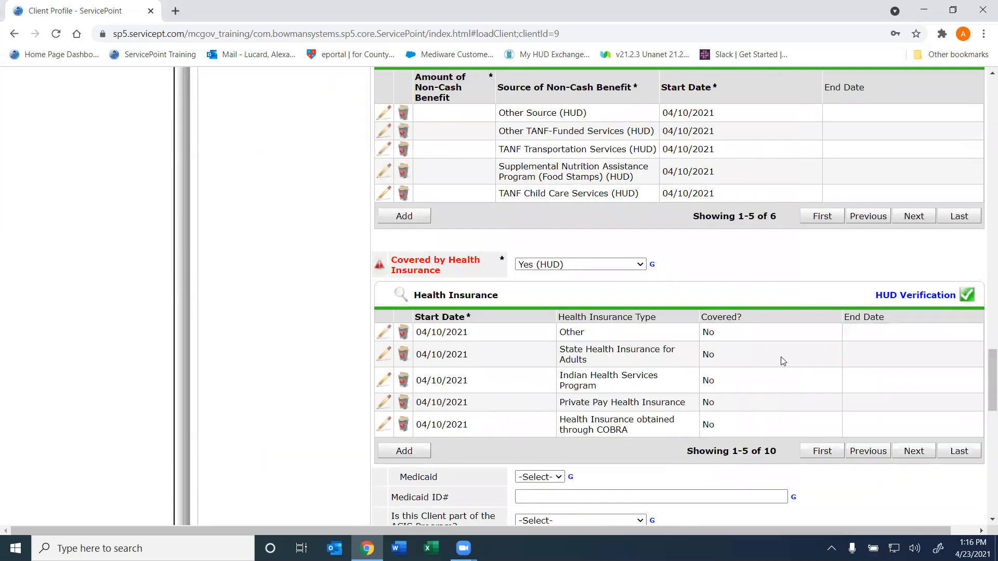
# Set Medicaid to Yes, enter the client's Medicaid ID number, and save the entry assessment.
pyautogui.scroll(-3, 984, 372)
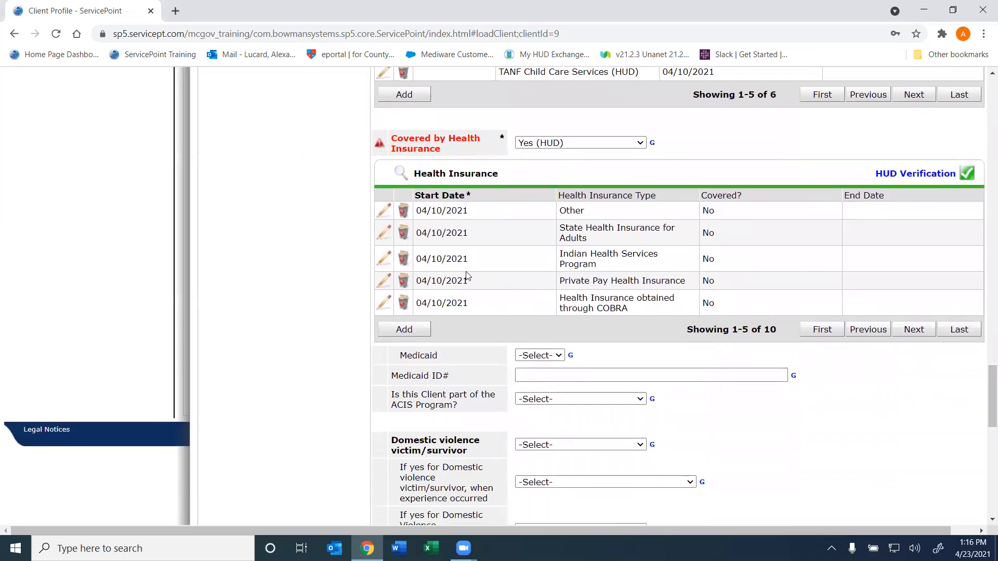
pyautogui.click(532, 355)
pyautogui.click(526, 393)
pyautogui.click(539, 376)
pyautogui.write('1234567890')
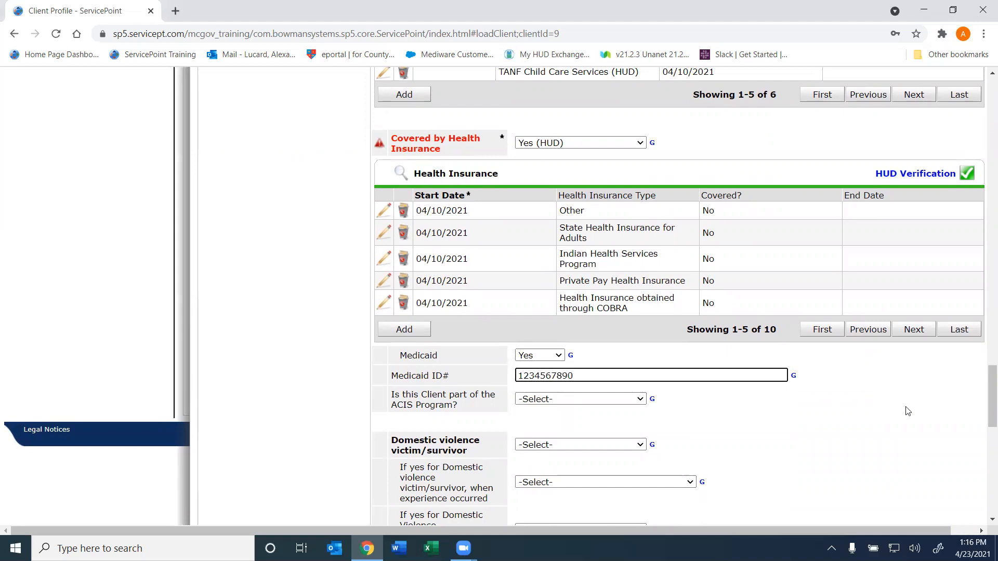
pyautogui.click(985, 449)
pyautogui.click(814, 471)
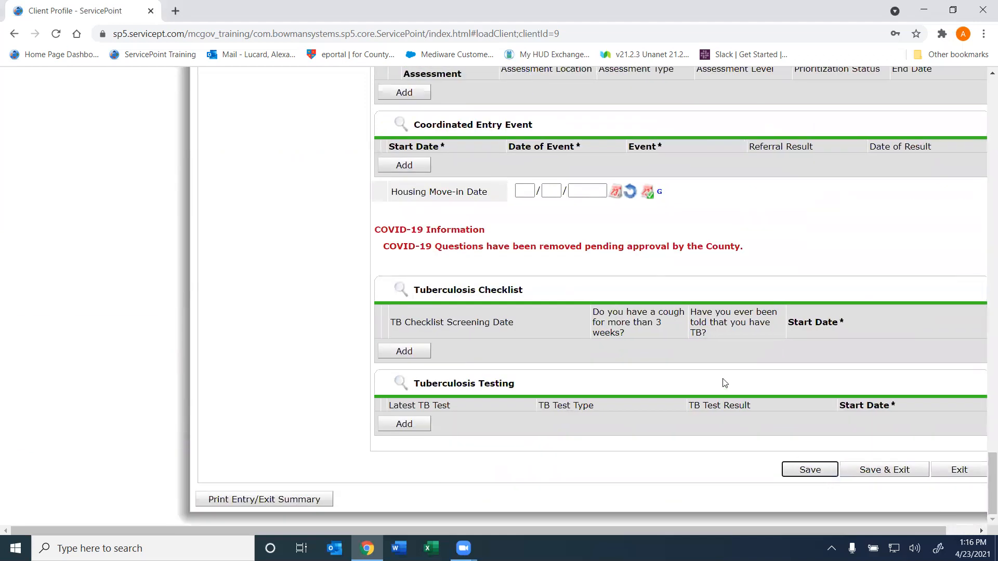
# Open the head of household's entry assessment and examine the answers on demographics, disabilities, prior living situation and income.
pyautogui.moveTo(984, 466); pyautogui.dragTo(982, 196)
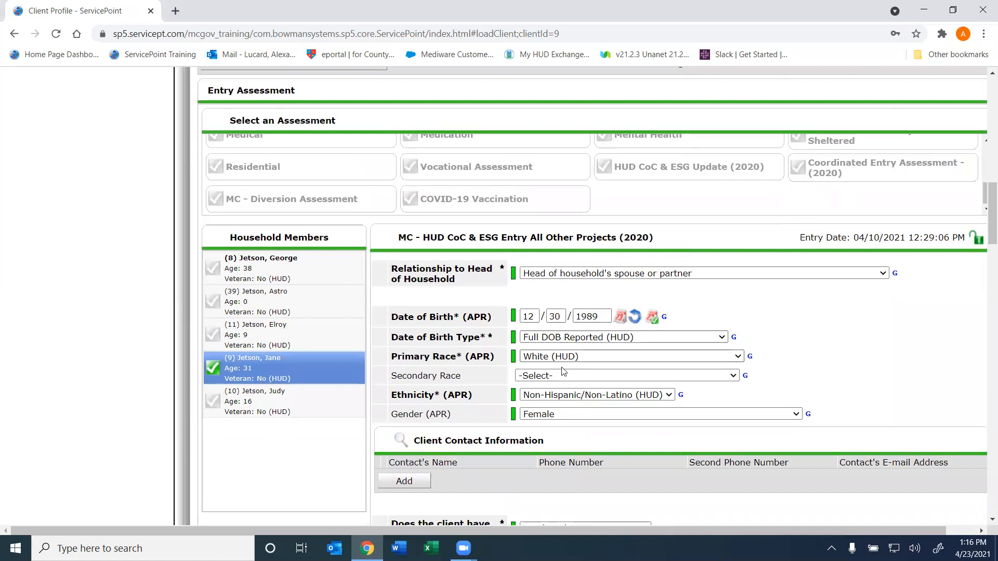
pyautogui.click(293, 277)
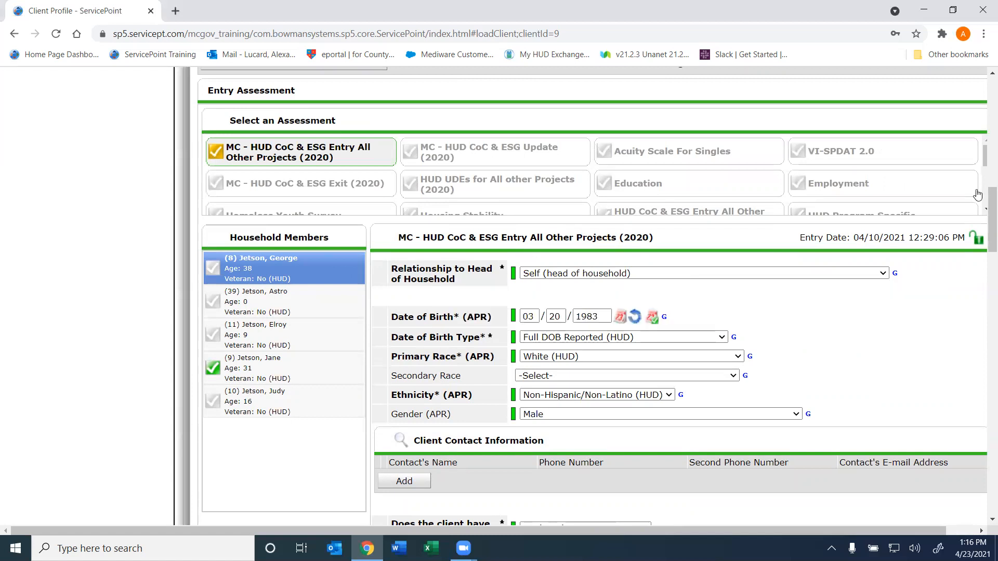
pyautogui.scroll(-5, 984, 250)
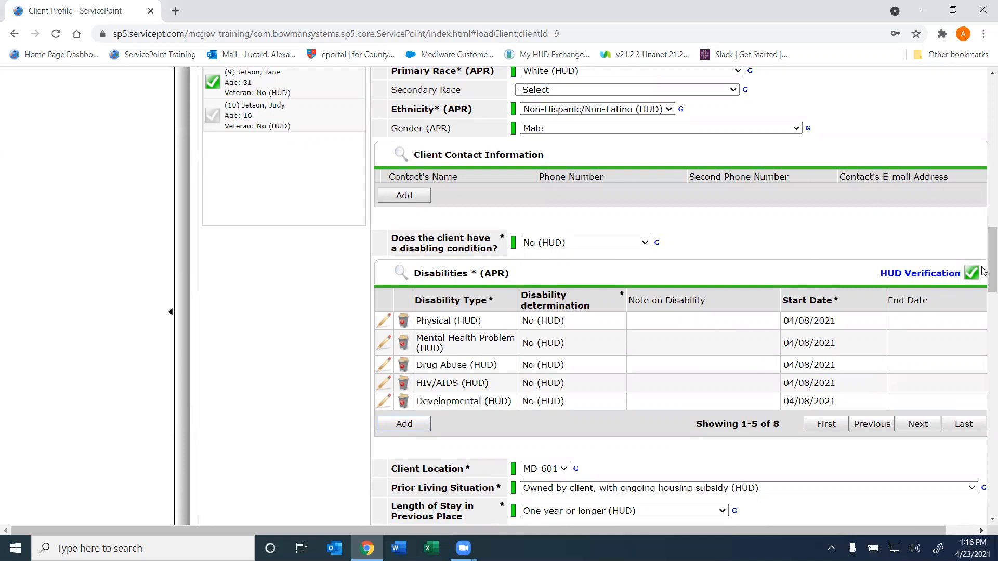
pyautogui.rightClick(982, 291)
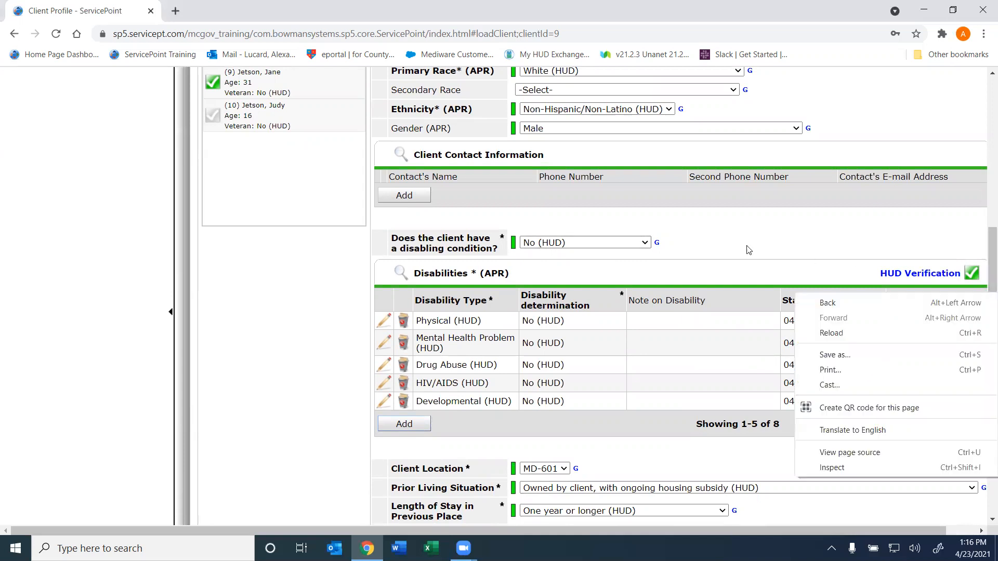
pyautogui.rightClick(642, 222)
pyautogui.rightClick(939, 208)
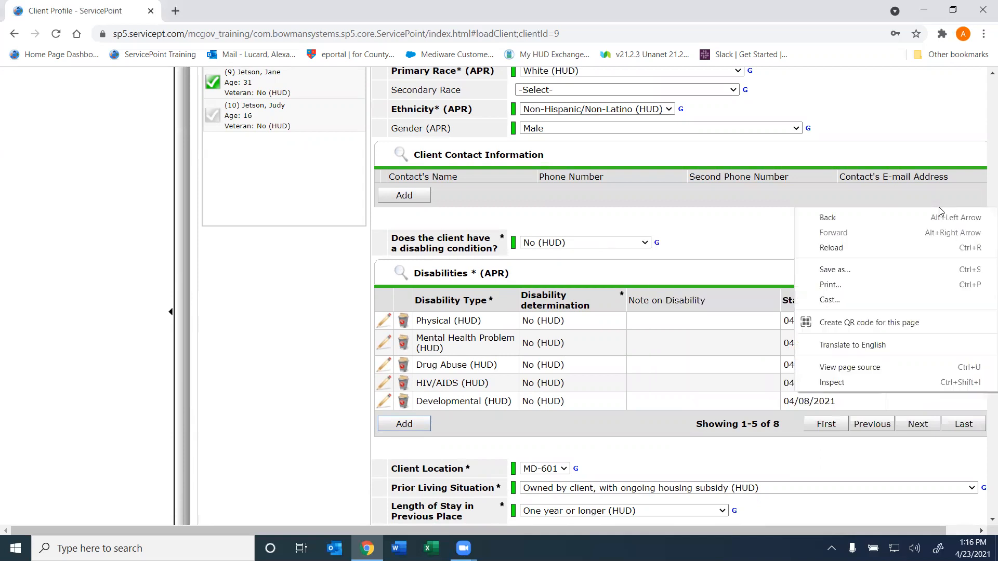
pyautogui.press('Escape')
pyautogui.moveTo(984, 263); pyautogui.dragTo(984, 311)
pyautogui.scroll(1, 748, 285)
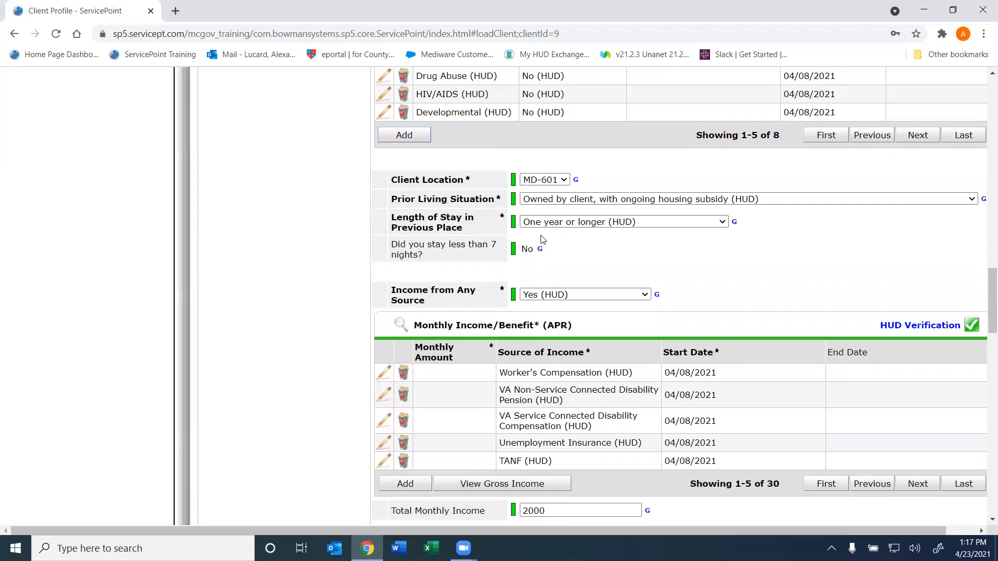
pyautogui.scroll(7, 542, 239)
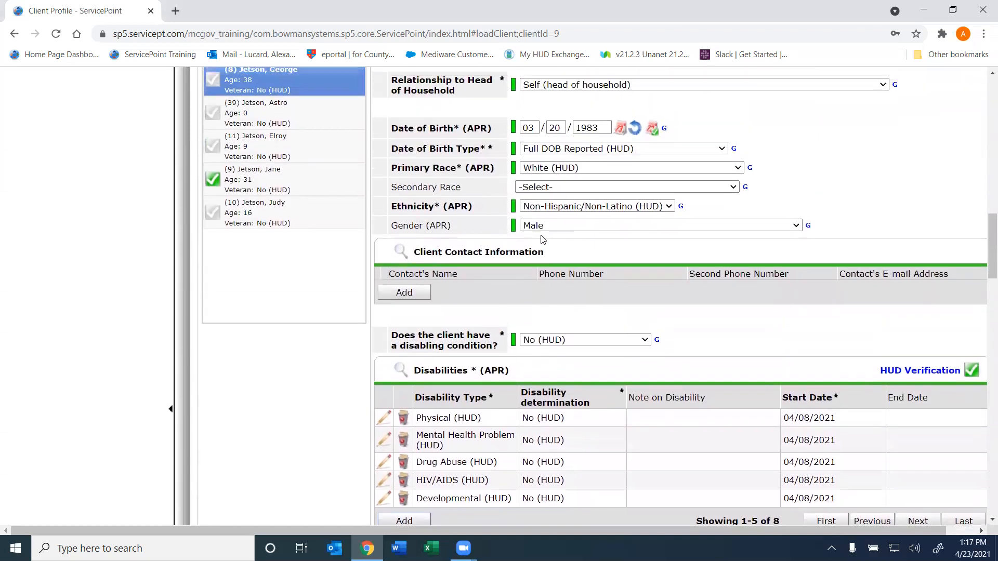
pyautogui.scroll(1, 542, 239)
pyautogui.scroll(-5, 541, 238)
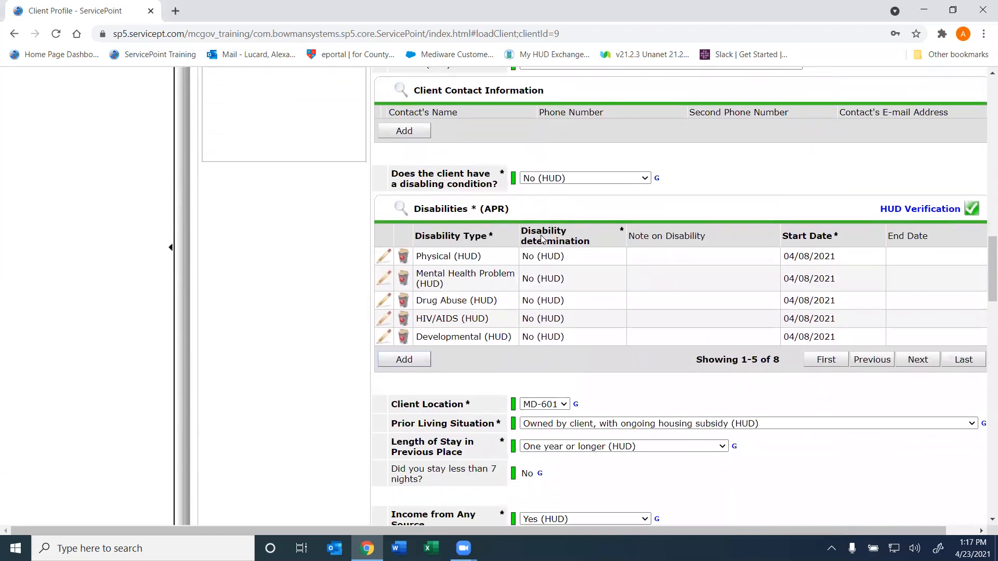
pyautogui.scroll(4, 541, 238)
# Review the spouse's entry assessment, examining the disabling condition, prior living situation and homelessness history answers.
pyautogui.scroll(-1, 540, 238)
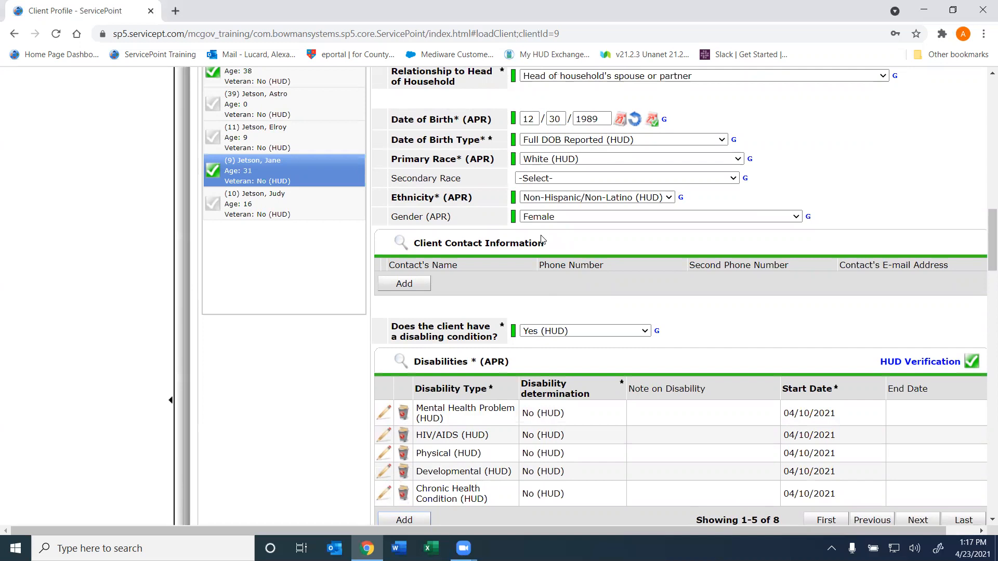
pyautogui.scroll(-3, 541, 239)
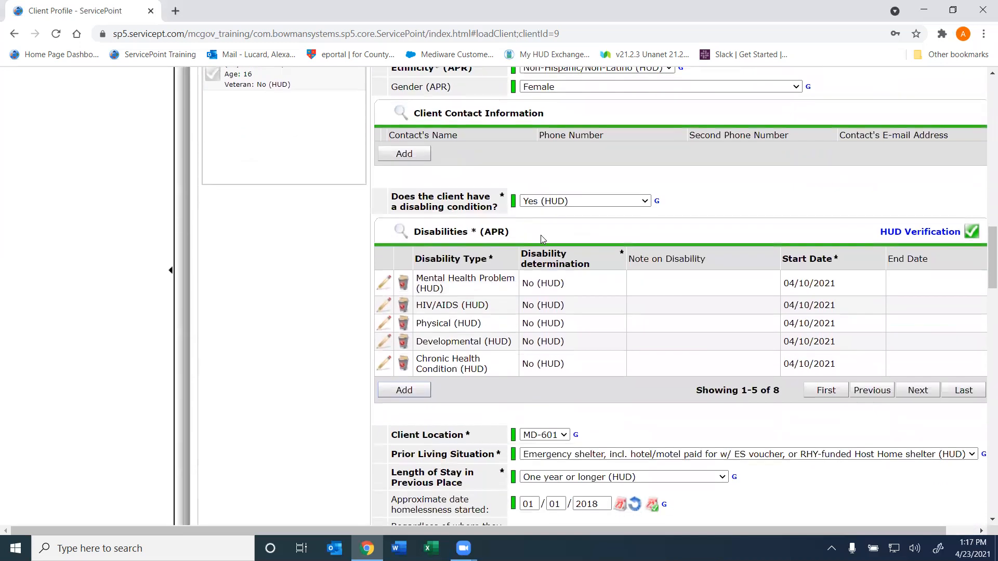
pyautogui.scroll(-3, 540, 235)
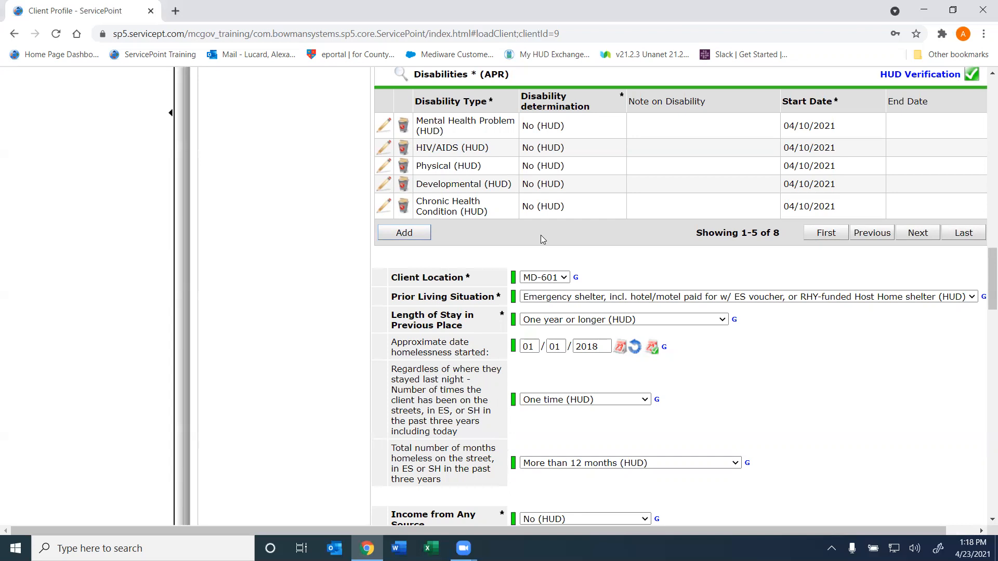
pyautogui.moveTo(577, 532); pyautogui.dragTo(650, 533)
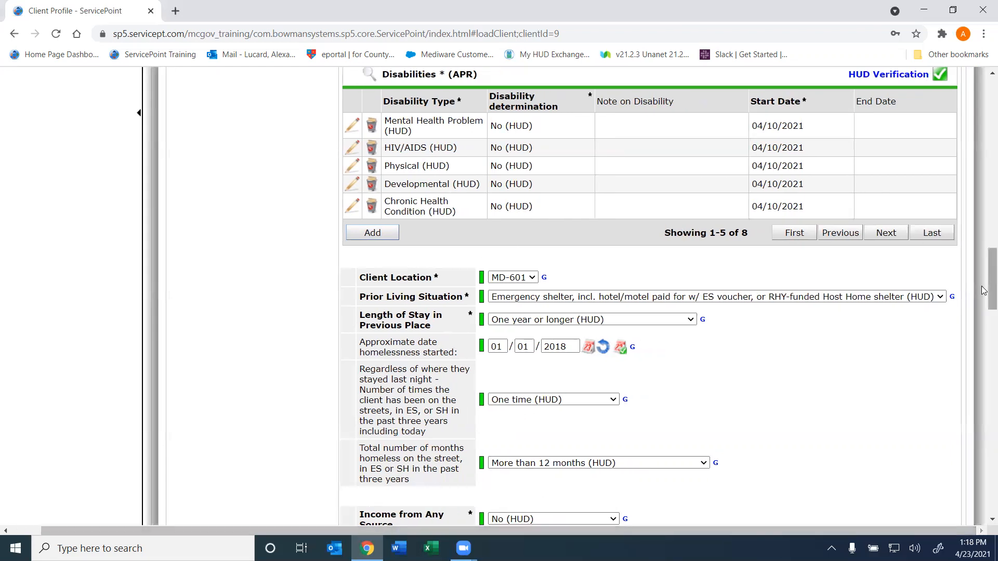
# Return to the household members of the Entry/Exit Data record and close the record.
pyautogui.moveTo(984, 292); pyautogui.dragTo(984, 179)
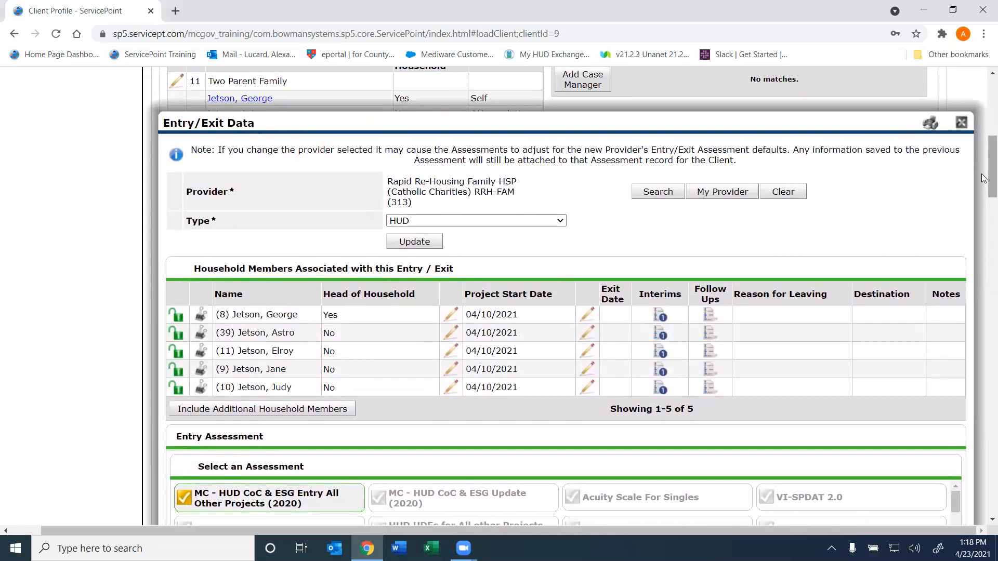
pyautogui.moveTo(984, 179)
pyautogui.mouseDown()
pyautogui.moveTo(983, 217)
pyautogui.moveTo(981, 176)
pyautogui.mouseUp()
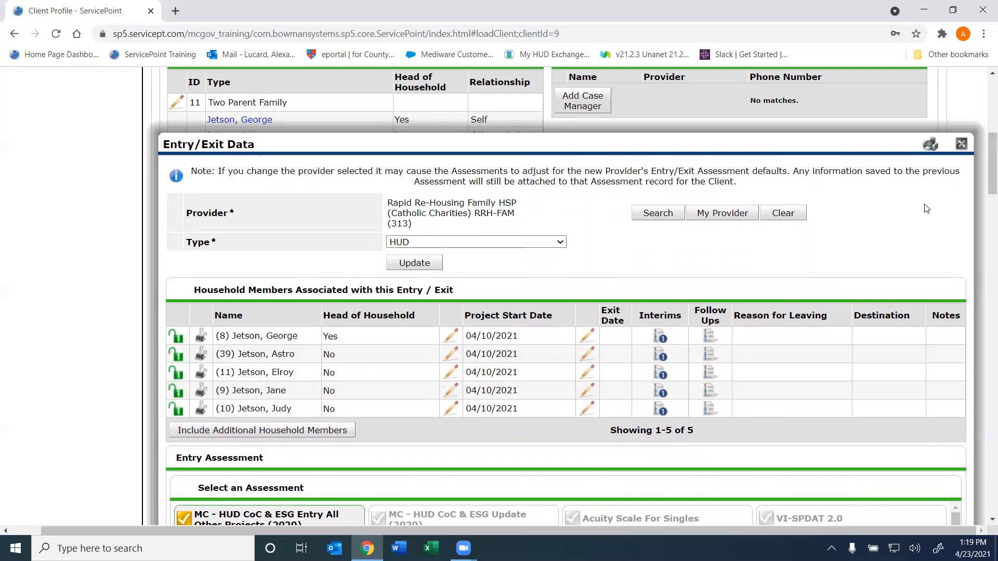
pyautogui.click(961, 144)
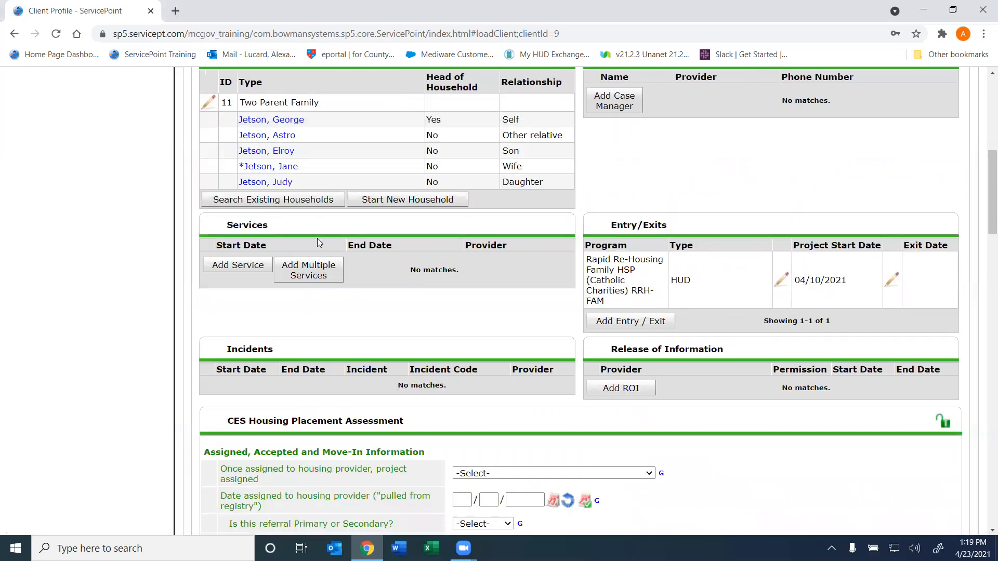
# Open the selected client's Client Profile and start a new file attachment.
pyautogui.scroll(5, 317, 238)
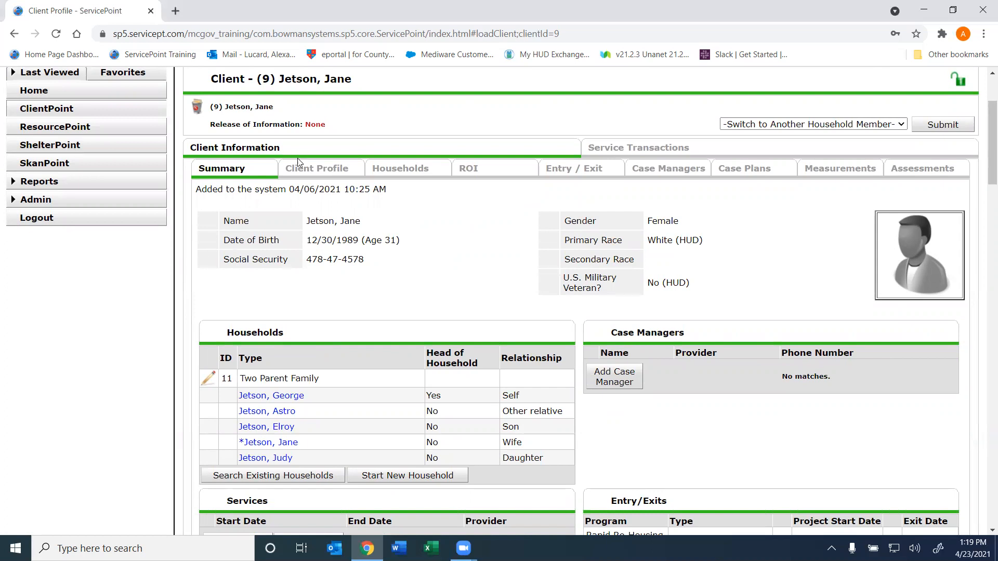
pyautogui.click(321, 169)
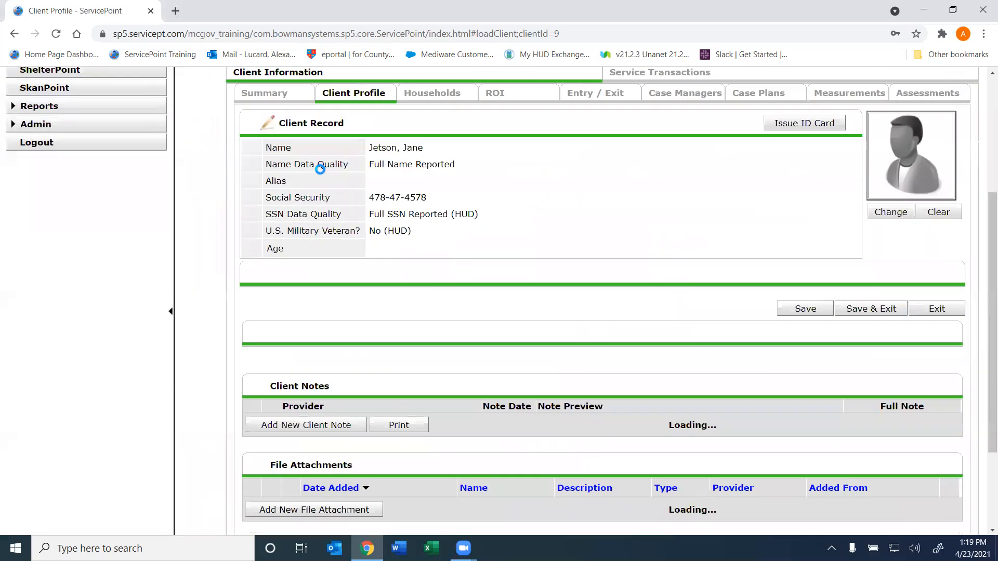
pyautogui.moveTo(984, 172); pyautogui.dragTo(982, 507)
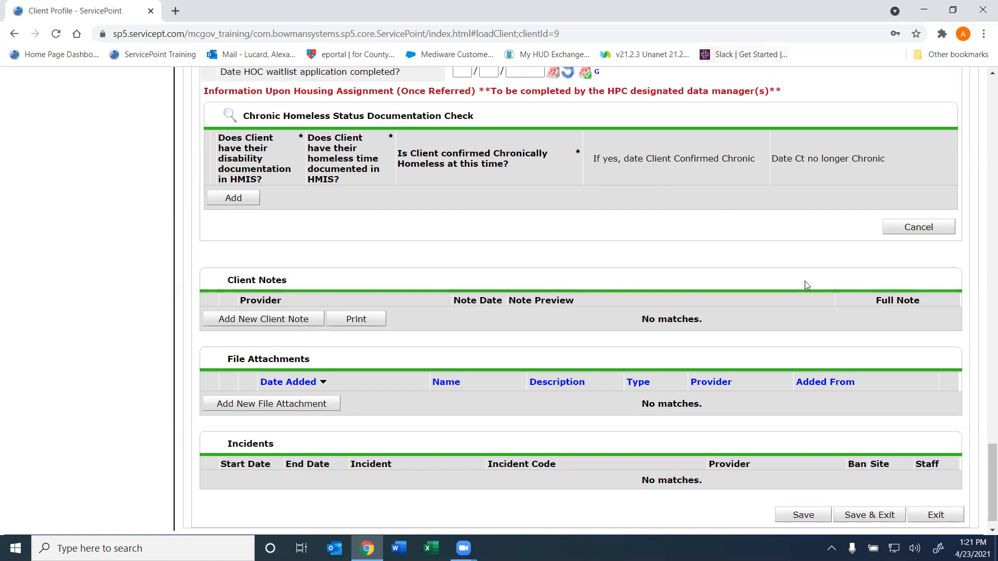
pyautogui.click(298, 407)
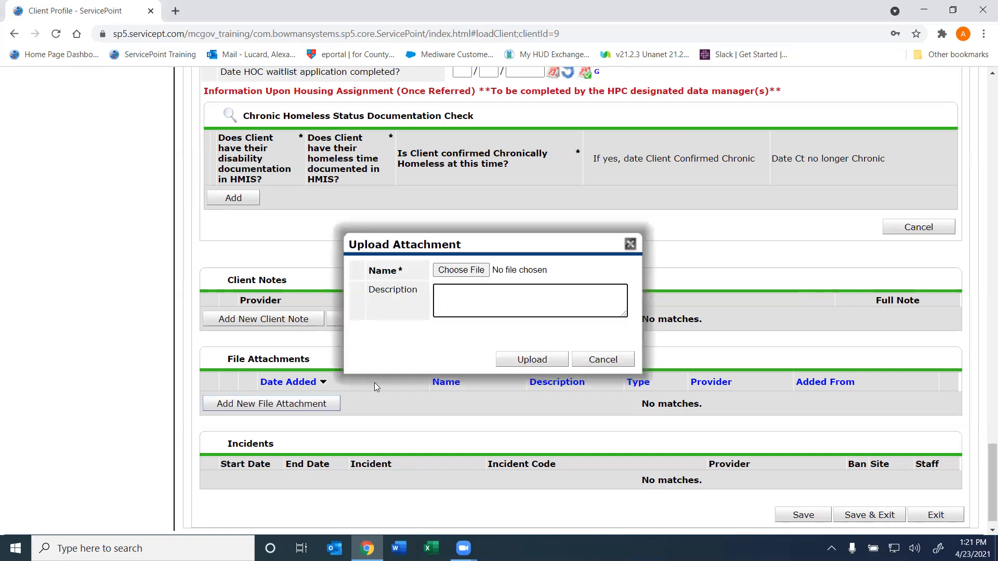
# Choose the DISABILITY DETERMINATION FOR CLIENT 8 document from the Desktop as the file to attach.
pyautogui.click(470, 276)
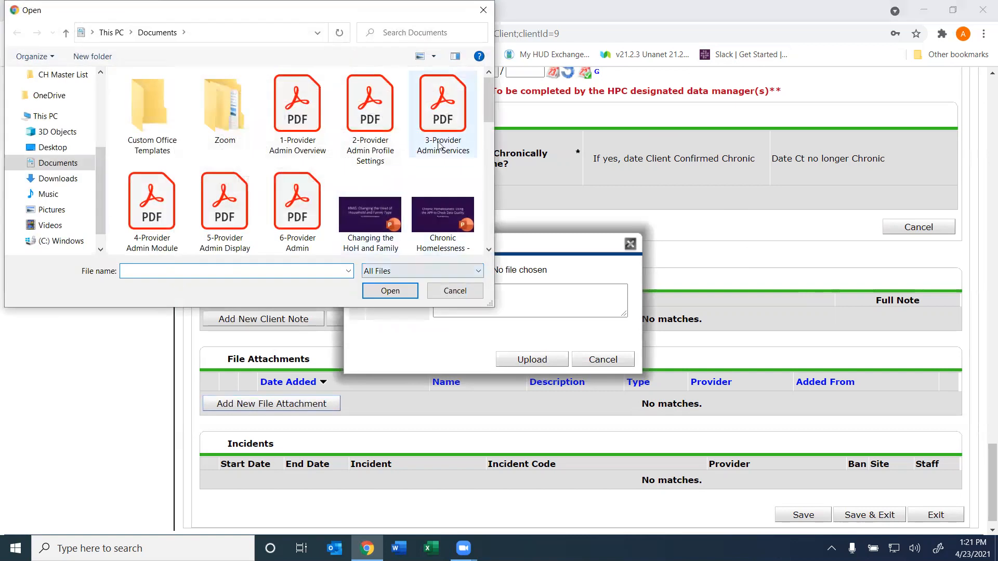
pyautogui.click(52, 147)
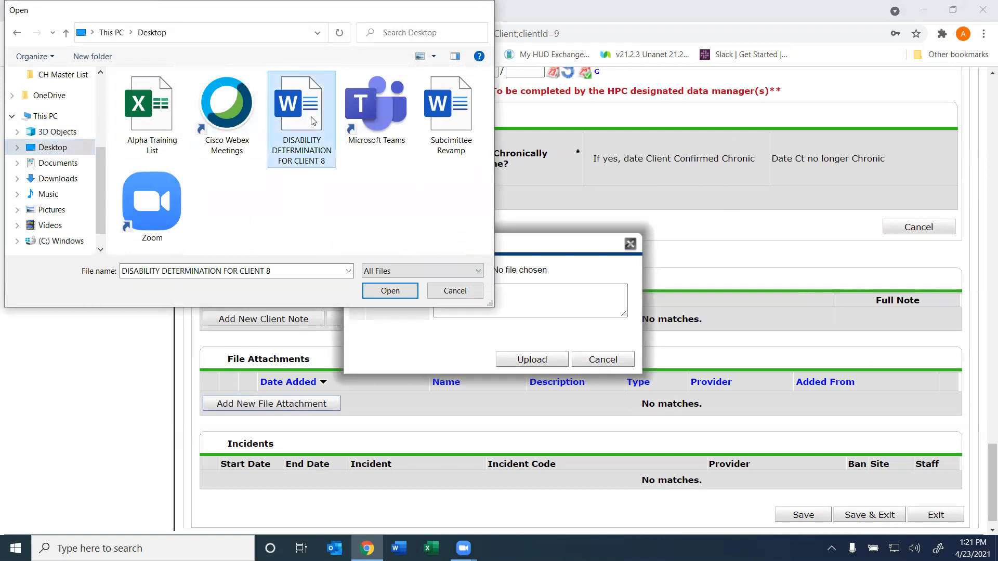
pyautogui.doubleClick(335, 118)
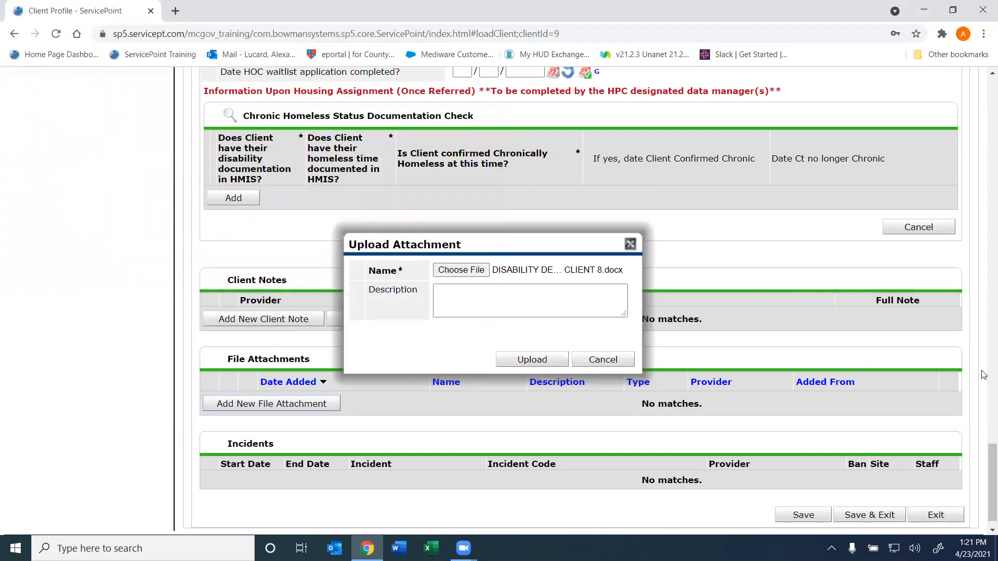
# Clear the file chosen for the attachment by cancelling a renewed file selection.
pyautogui.rightClick(984, 370)
pyautogui.click(865, 450)
pyautogui.click(617, 308)
pyautogui.click(608, 270)
pyautogui.click(440, 291)
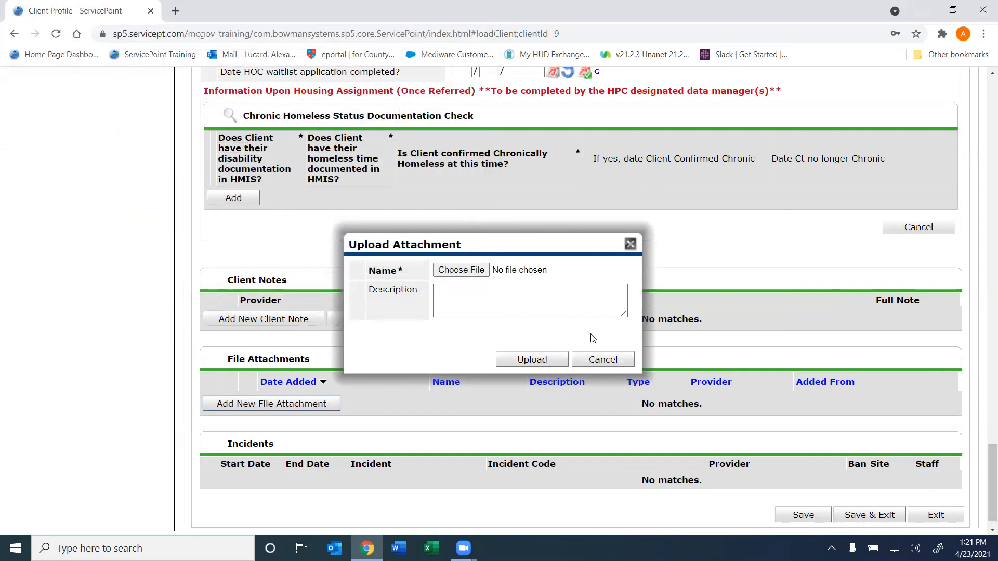
# Cancel the attachment upload and check the client's ID in the Client Profile heading.
pyautogui.click(596, 364)
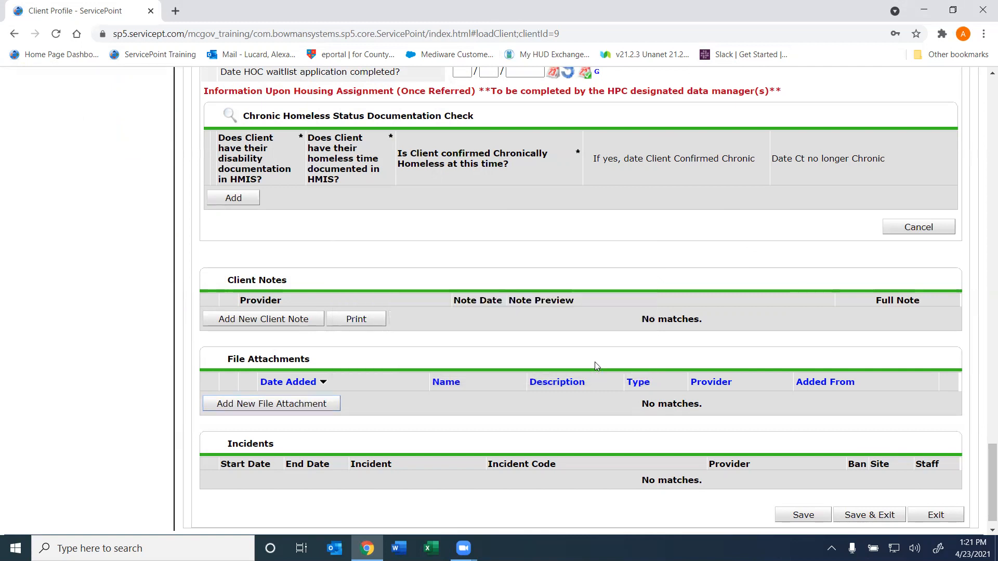
pyautogui.moveTo(984, 481); pyautogui.dragTo(984, 124)
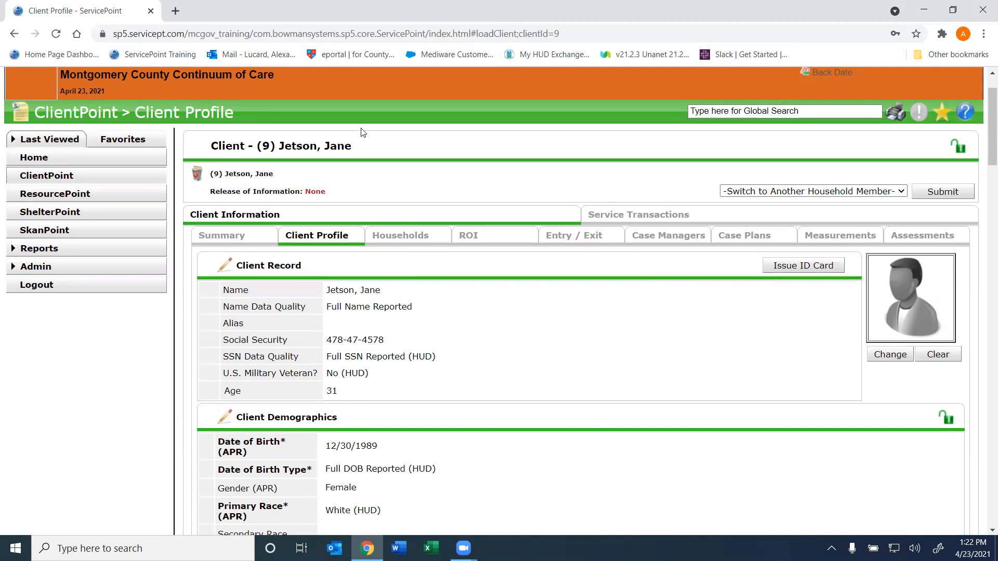
# Switch to the Windows desktop and rename the disability determination document as DISABILITY DETERMINATION FOR CLIENT 9.
pyautogui.click(926, 14)
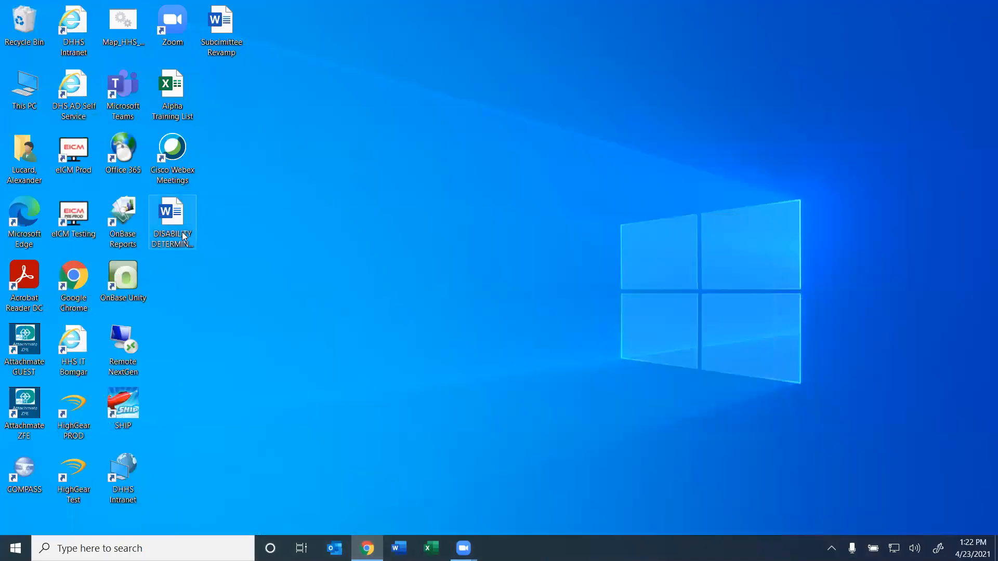
pyautogui.click(183, 234)
pyautogui.click(185, 265)
pyautogui.press('BackSpace')
pyautogui.write('9')
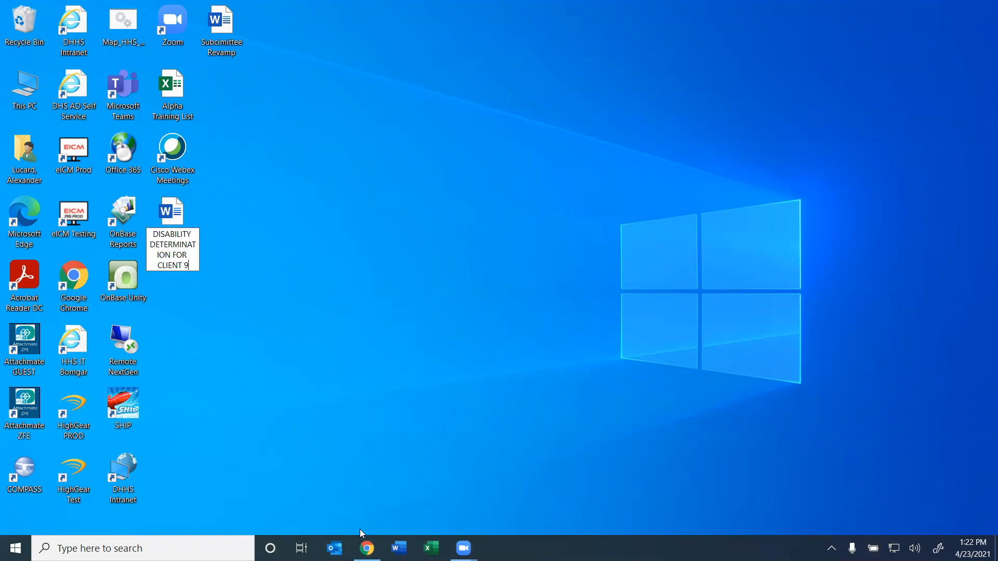
pyautogui.press('Return')
# Return to ServicePoint in Chrome and choose the Desktop document DISABILITY DETERMINATION FOR CLIENT 9 for a new file attachment on the Client Profile.
pyautogui.click(367, 548)
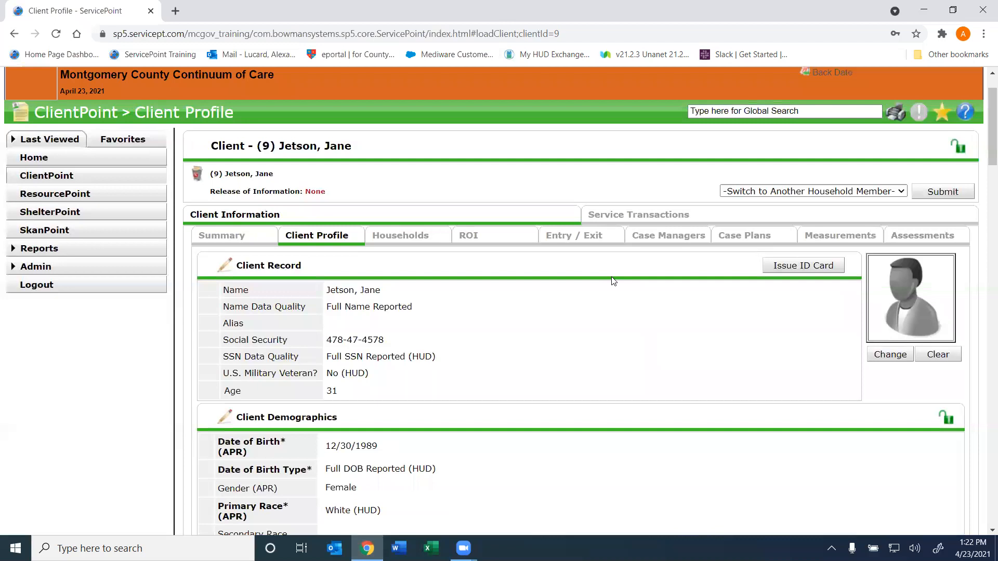
pyautogui.moveTo(983, 138); pyautogui.dragTo(983, 514)
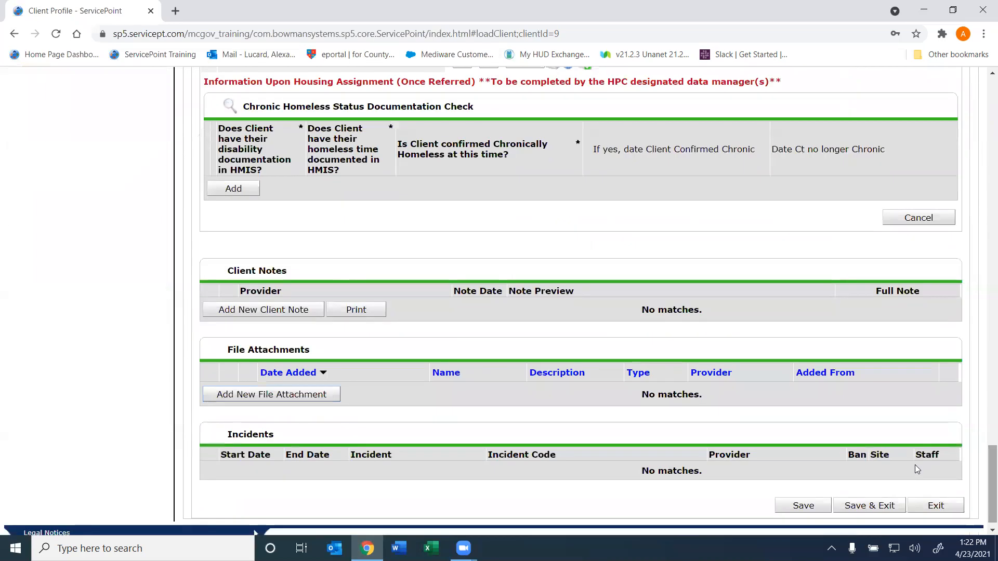
pyautogui.click(231, 397)
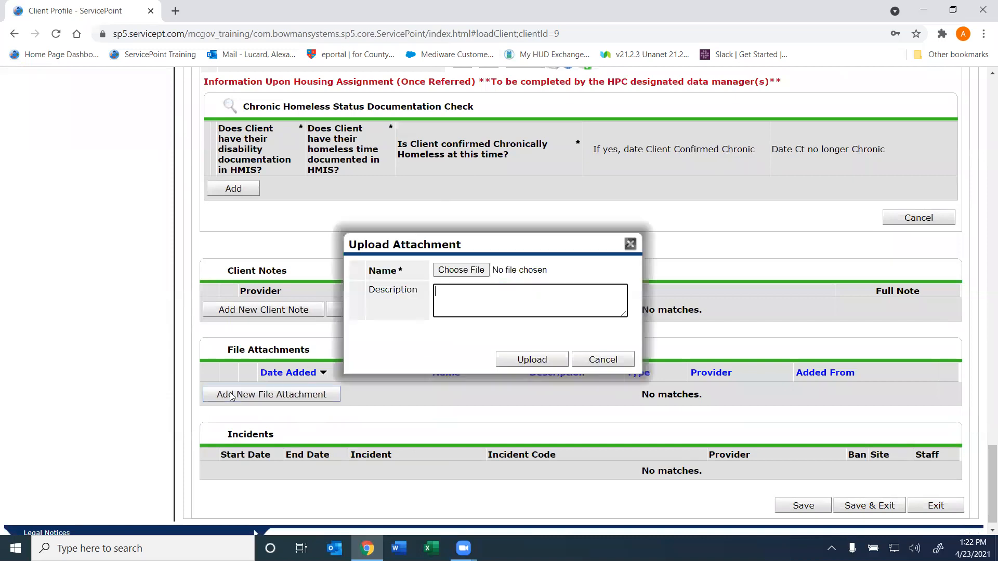
pyautogui.click(474, 277)
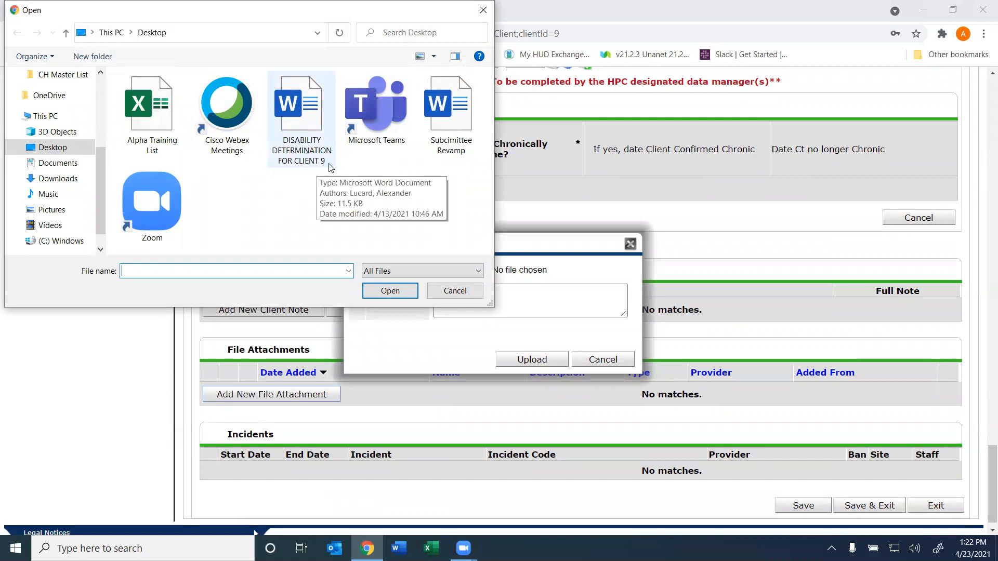
pyautogui.doubleClick(310, 125)
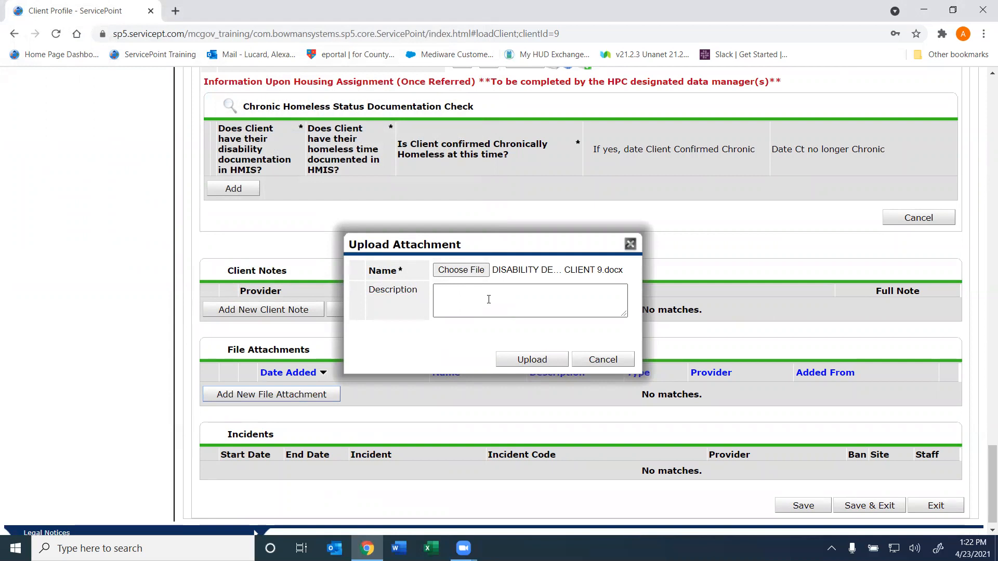
# Describe the attachment as "This is Client 9's Disability Determination." and upload it.
pyautogui.click(488, 300)
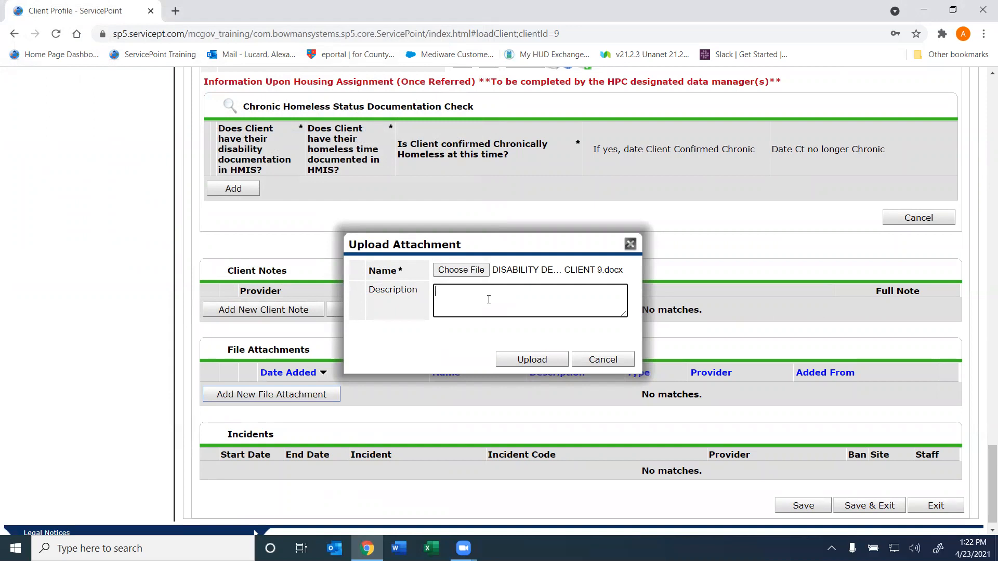
pyautogui.write("This is Client #9's Disability De")
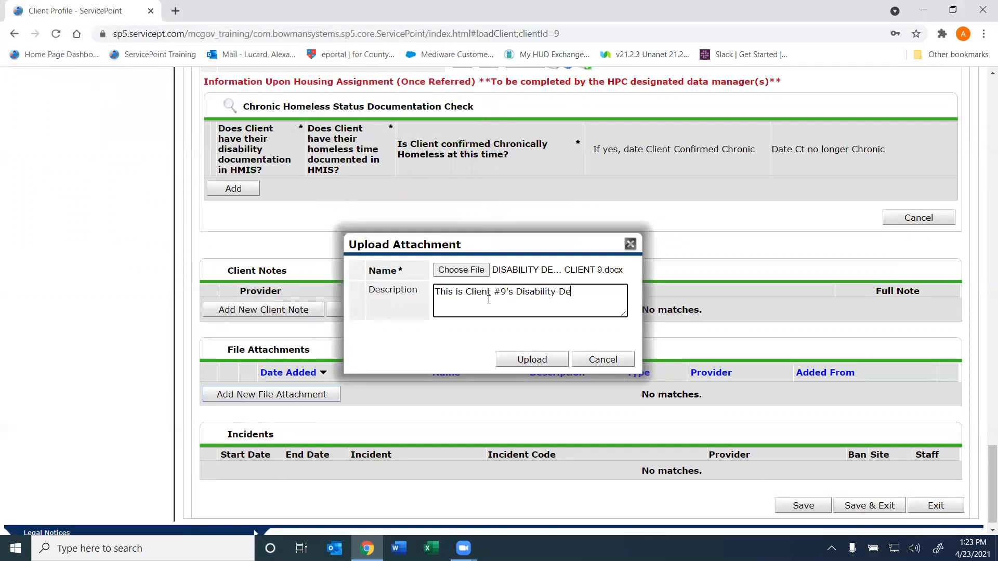
pyautogui.write('termination. Obt')
pyautogui.write('a')
pyautogui.press('BackSpace')
pyautogui.press('BackSpace')
pyautogui.press('BackSpace')
pyautogui.press('BackSpace')
pyautogui.click(502, 292)
pyautogui.press('BackSpace')
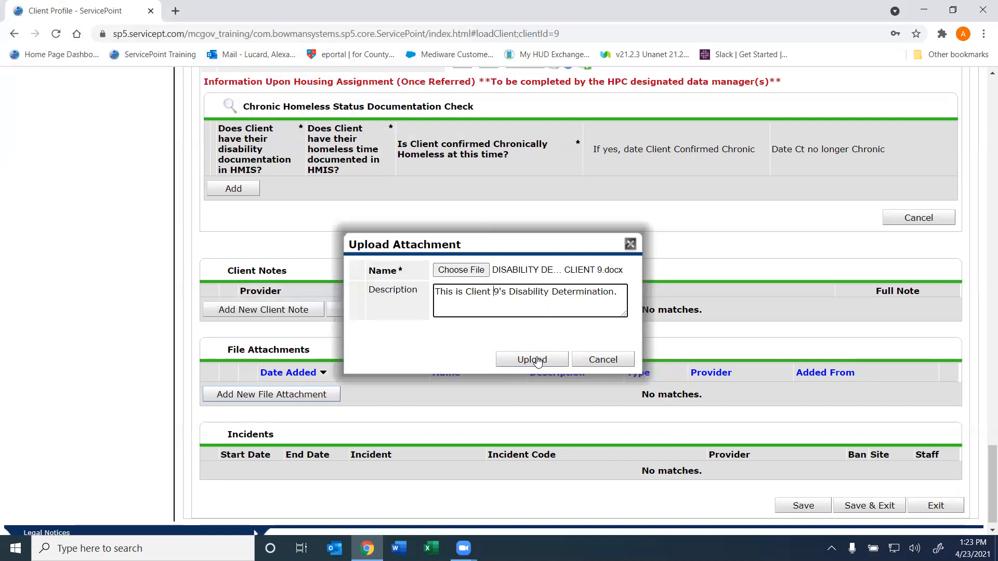
pyautogui.click(537, 361)
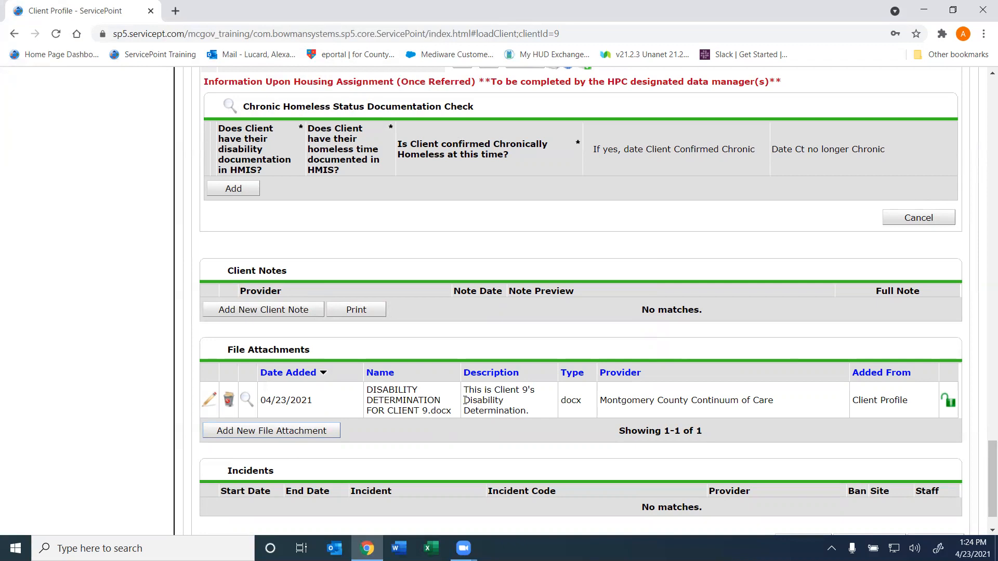
pyautogui.moveTo(529, 411); pyautogui.dragTo(465, 407)
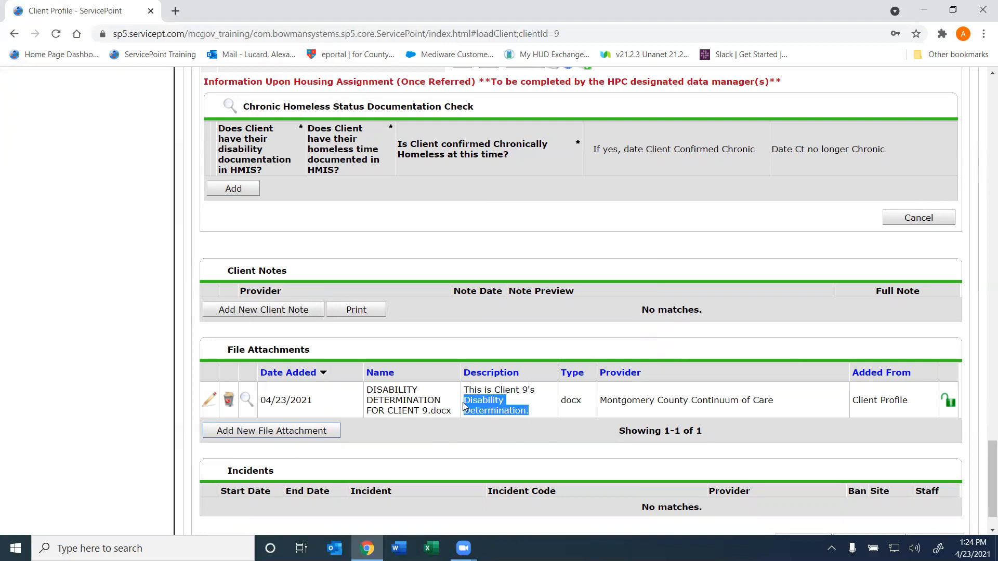
pyautogui.click(465, 407)
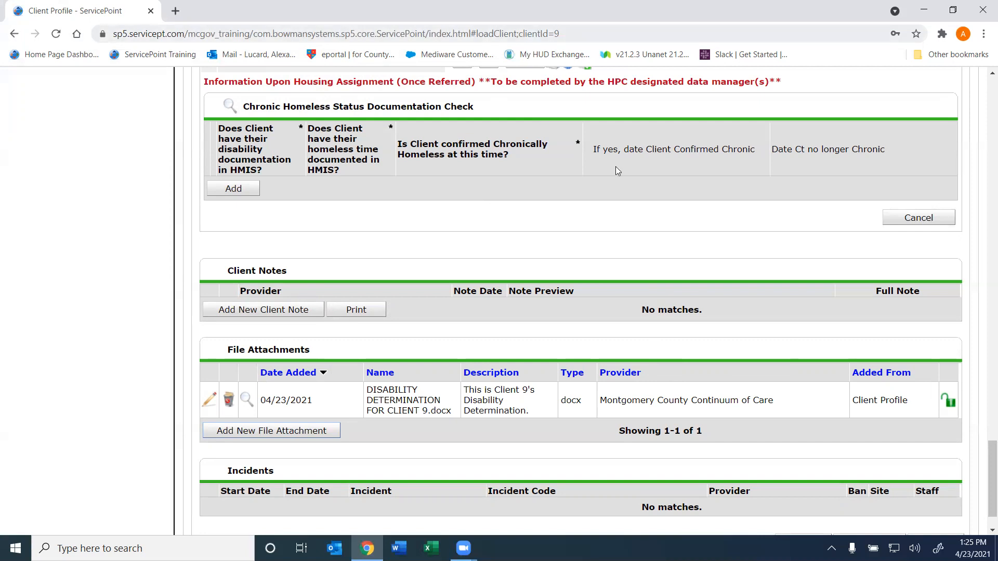
pyautogui.scroll(10, 616, 168)
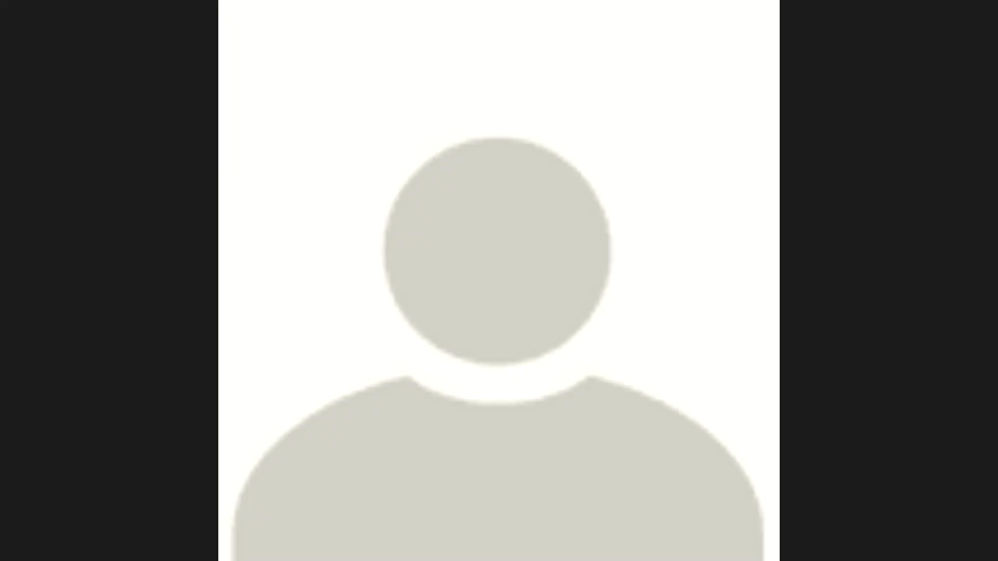